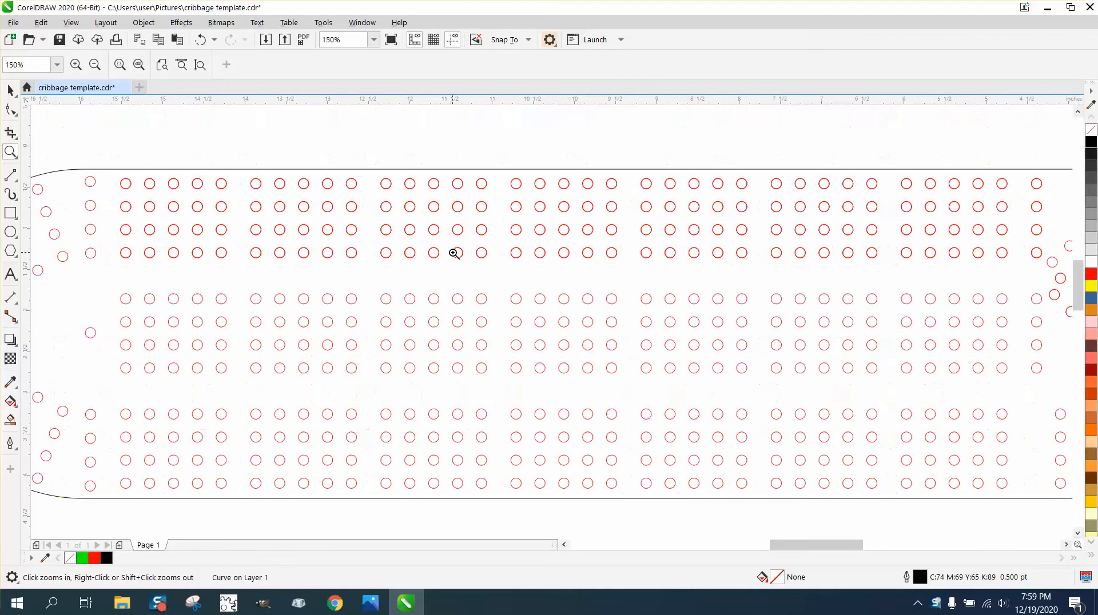
# Smart Fill the top hole of the single column, move the copy above the board, and give it no fill and a black outline
pyautogui.rightClick(454, 251)
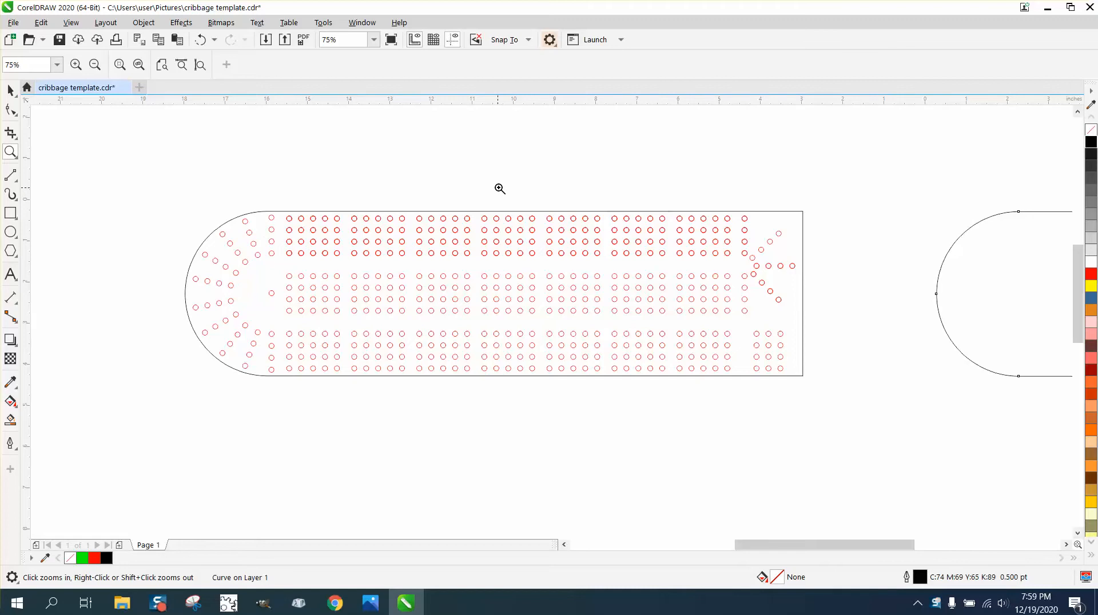
pyautogui.moveTo(500, 189); pyautogui.dragTo(858, 292)
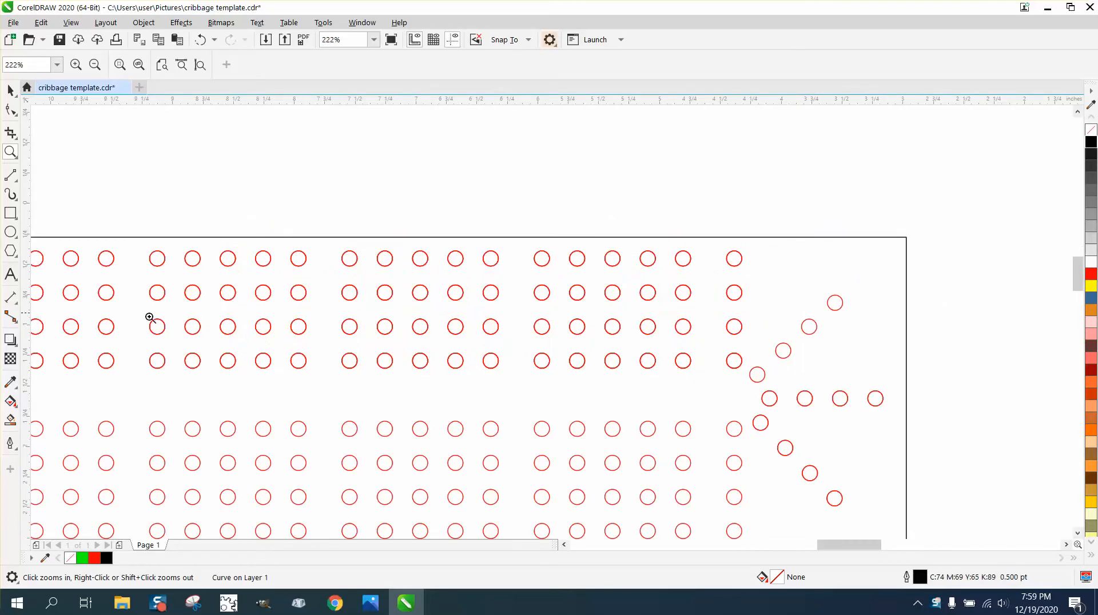
pyautogui.click(10, 421)
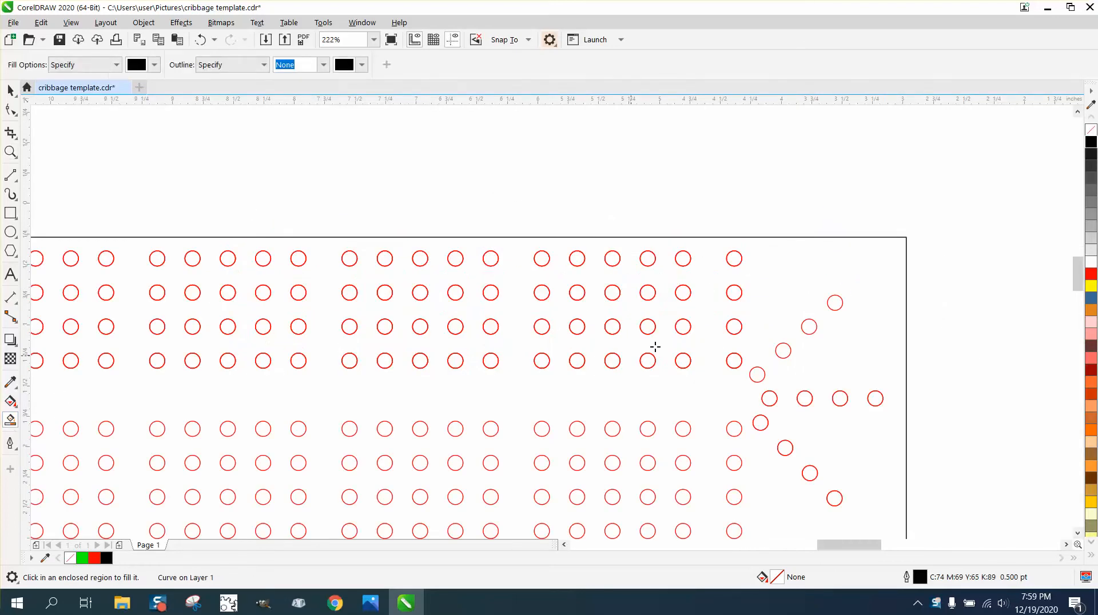
pyautogui.click(734, 260)
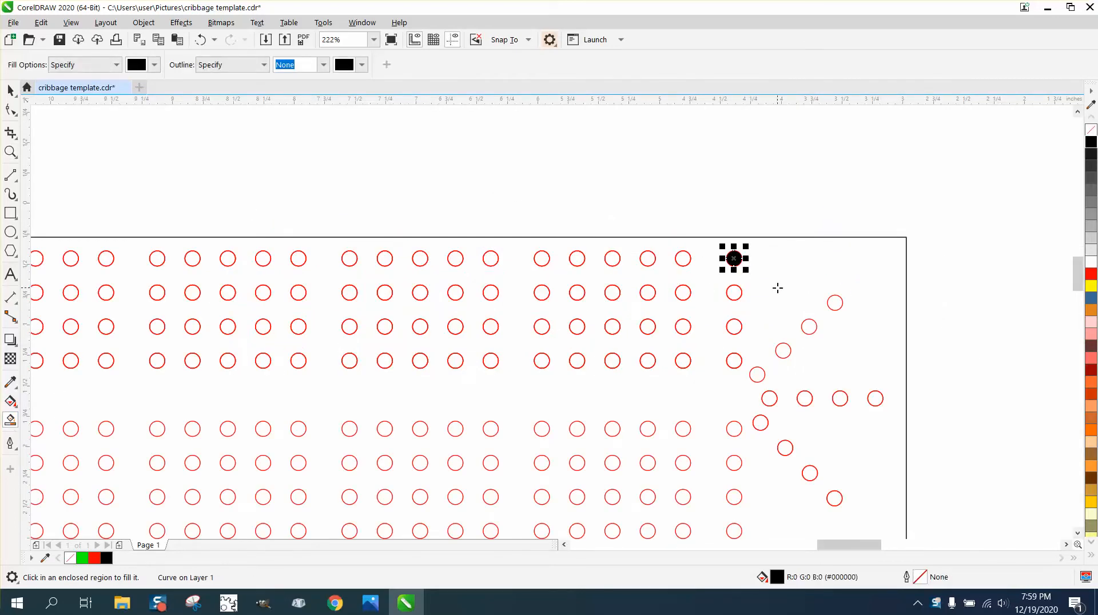
pyautogui.scroll(-5, 723, 321)
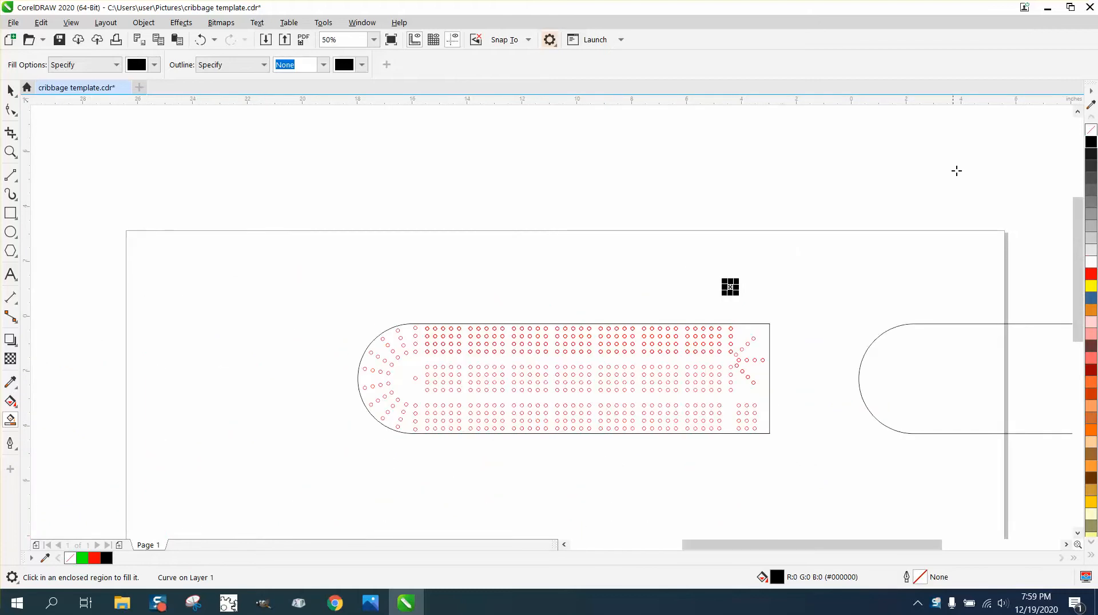
pyautogui.click(1092, 131)
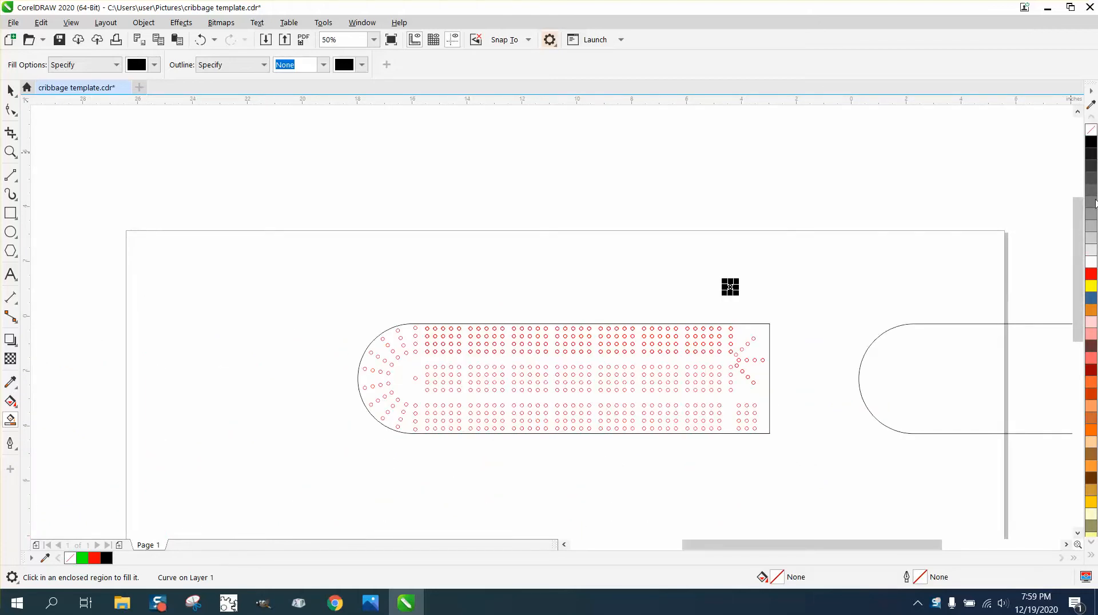
pyautogui.rightClick(1091, 142)
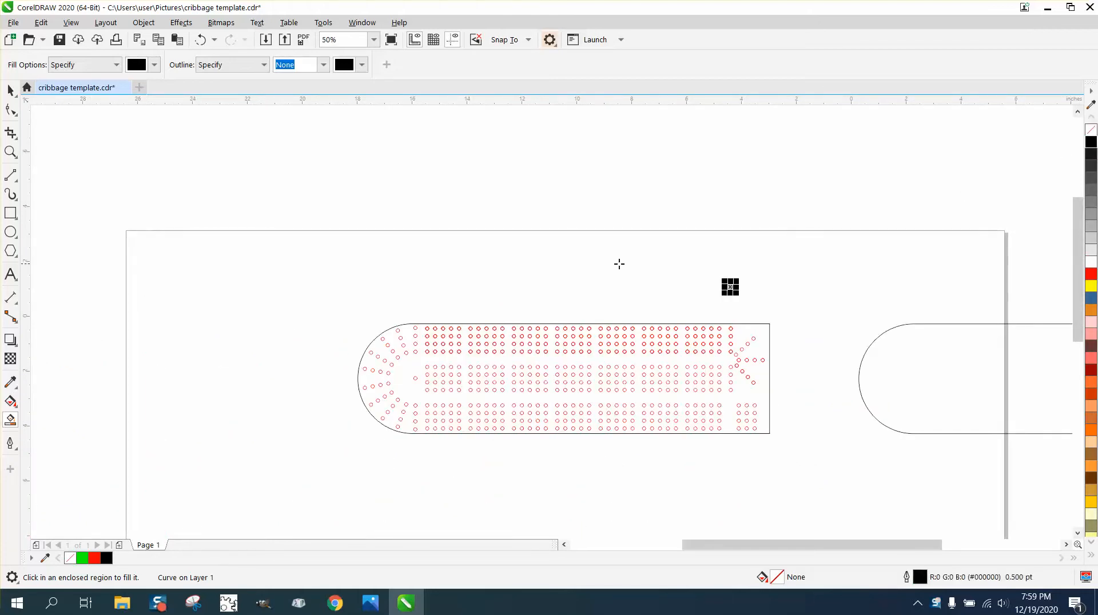
# Measure the vertical centre-to-centre spacing between the first and second row of holes with a Parallel Dimension
pyautogui.click(10, 152)
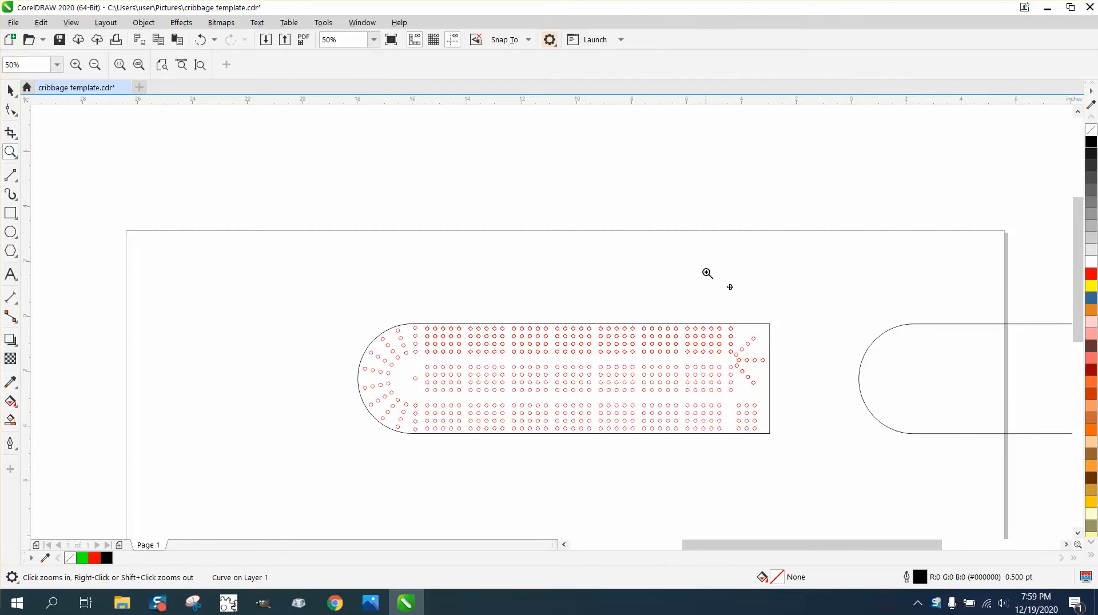
pyautogui.moveTo(706, 273); pyautogui.dragTo(779, 325)
pyautogui.scroll(-2, 486, 304)
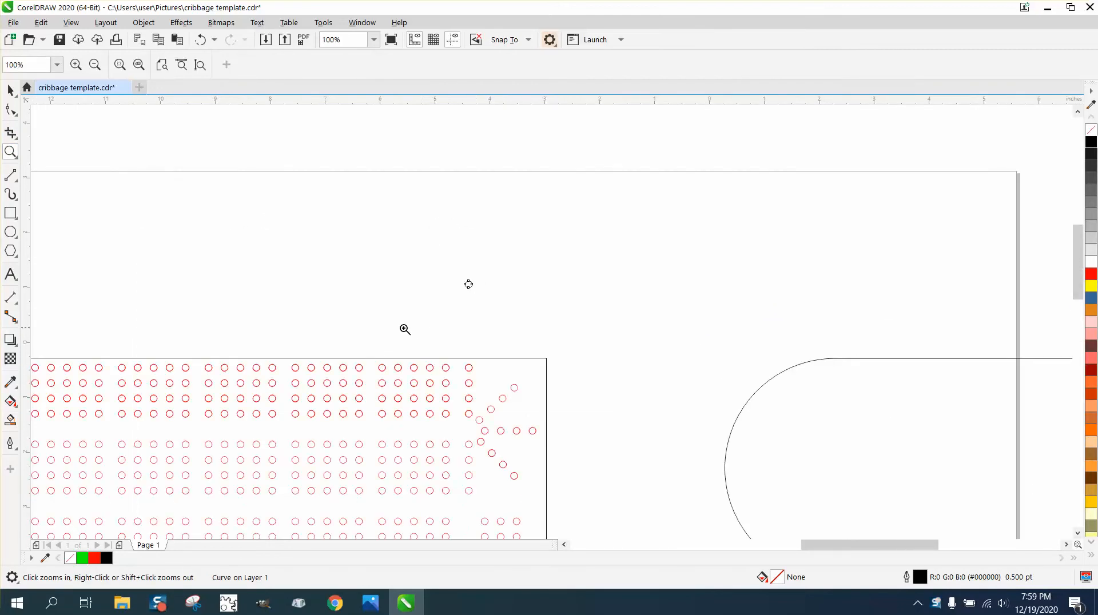
pyautogui.moveTo(398, 351); pyautogui.dragTo(587, 440)
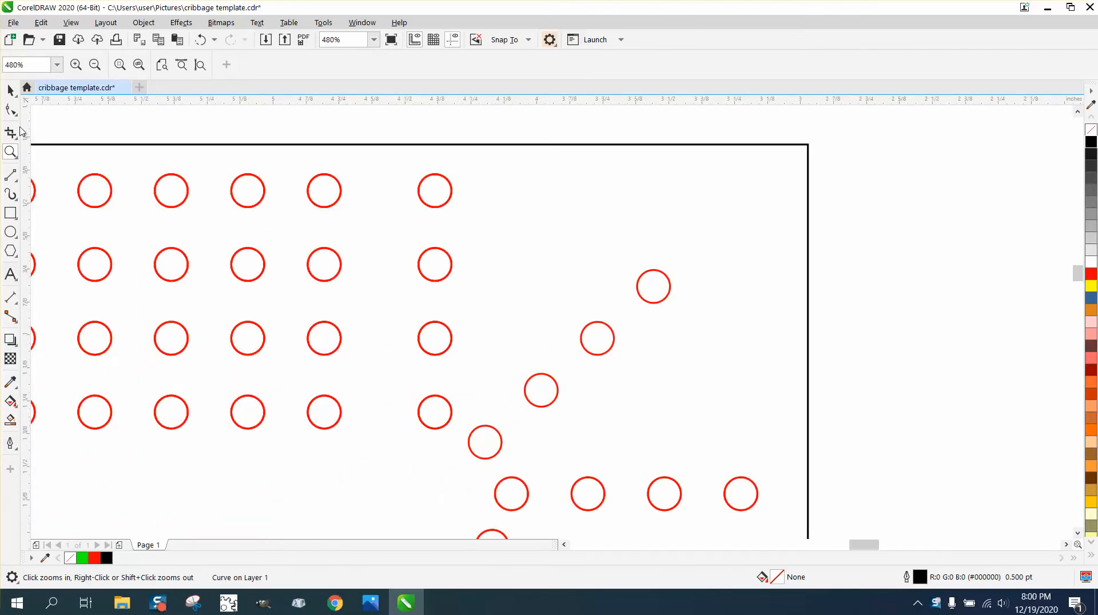
pyautogui.click(17, 307)
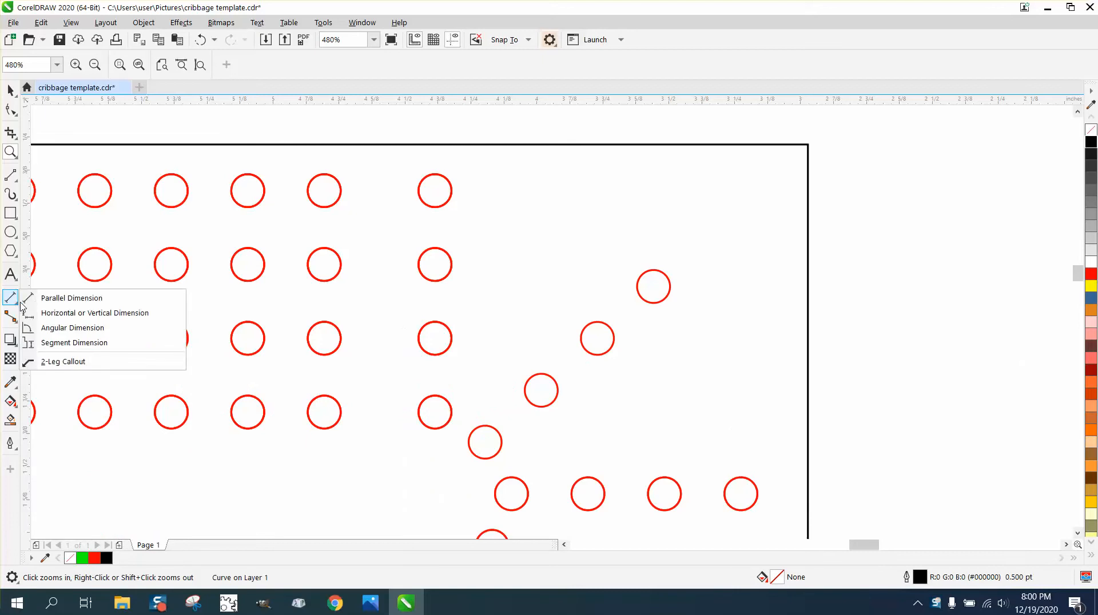
pyautogui.click(60, 296)
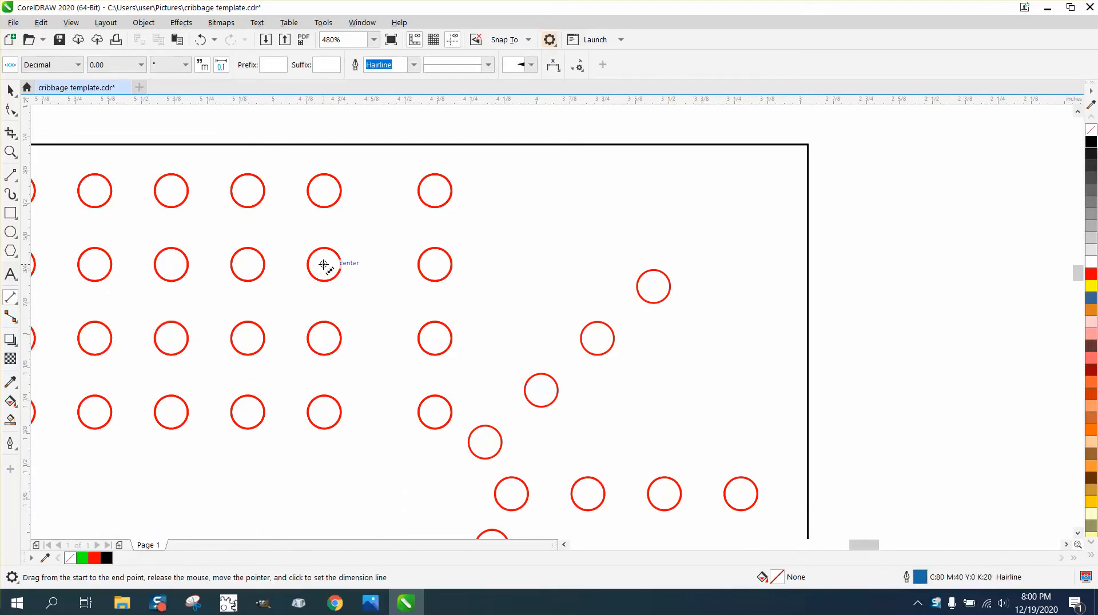
pyautogui.moveTo(324, 264); pyautogui.dragTo(324, 190)
pyautogui.click(349, 191)
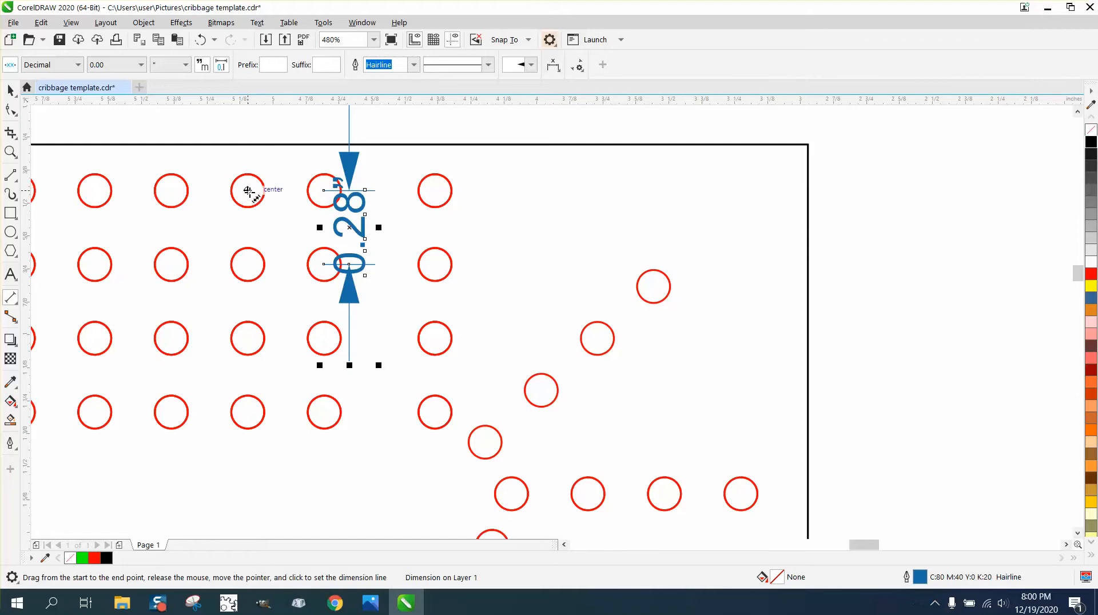
# Measure the horizontal spacing between two neighbouring top-row holes and delete the dimensions
pyautogui.moveTo(247, 191); pyautogui.dragTo(171, 190)
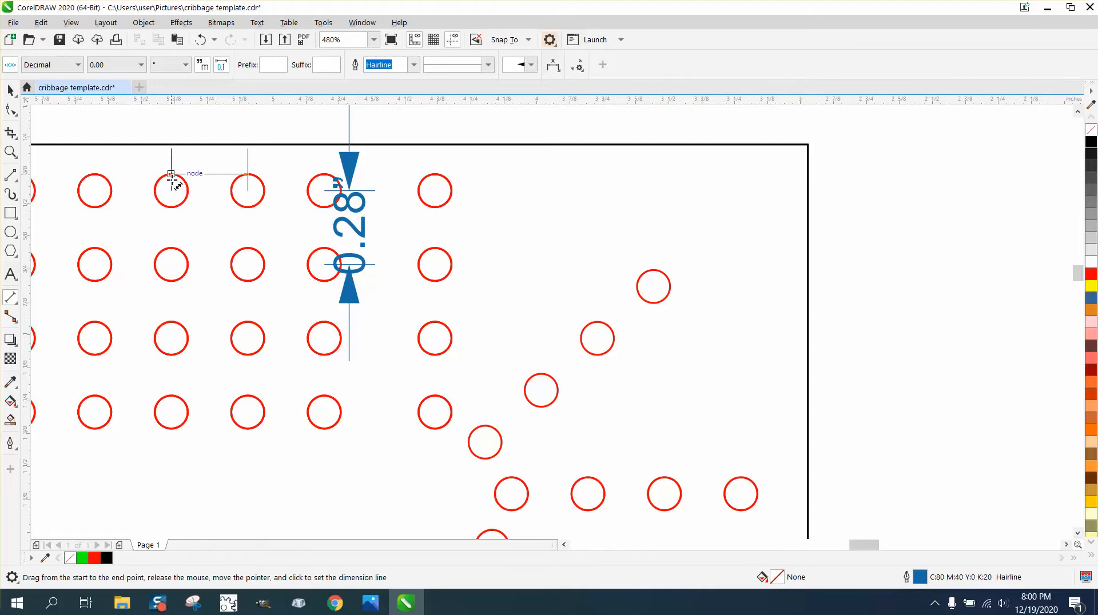
pyautogui.click(171, 173)
pyautogui.press('Delete')
pyautogui.click(11, 90)
pyautogui.click(362, 234)
pyautogui.press('Delete')
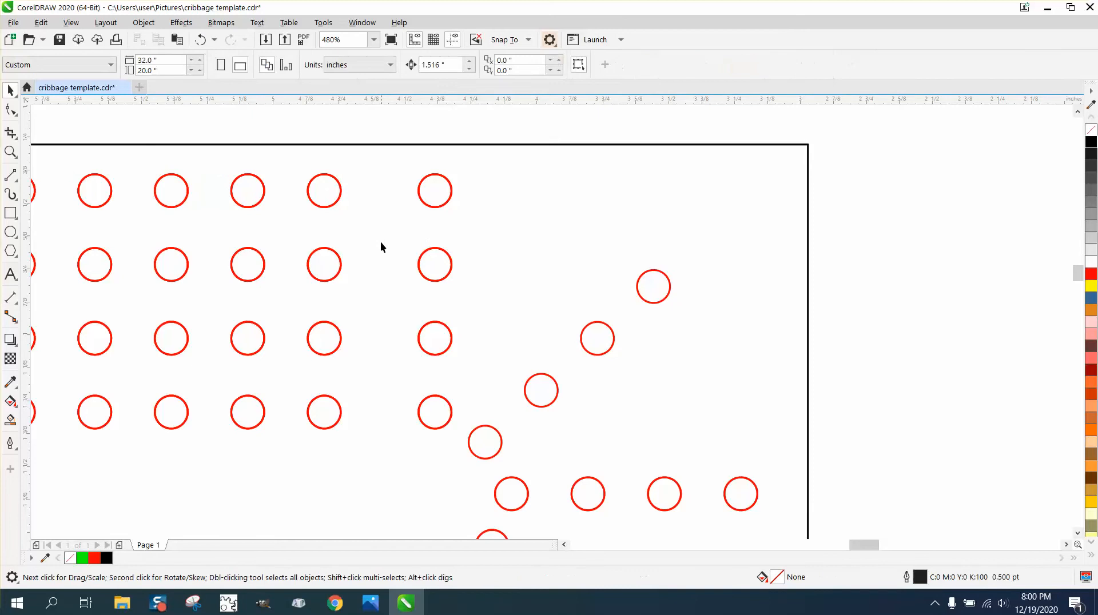
# With nothing selected, set the nudge distance to 0.28 inches
pyautogui.scroll(-4, 487, 253)
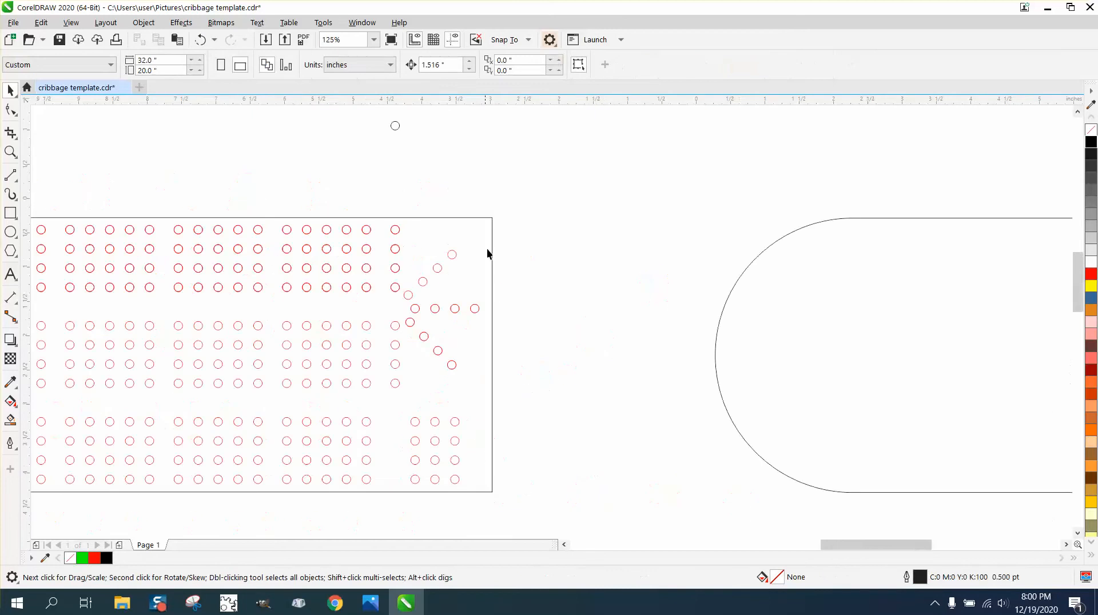
pyautogui.click(10, 152)
pyautogui.moveTo(309, 111); pyautogui.dragTo(480, 149)
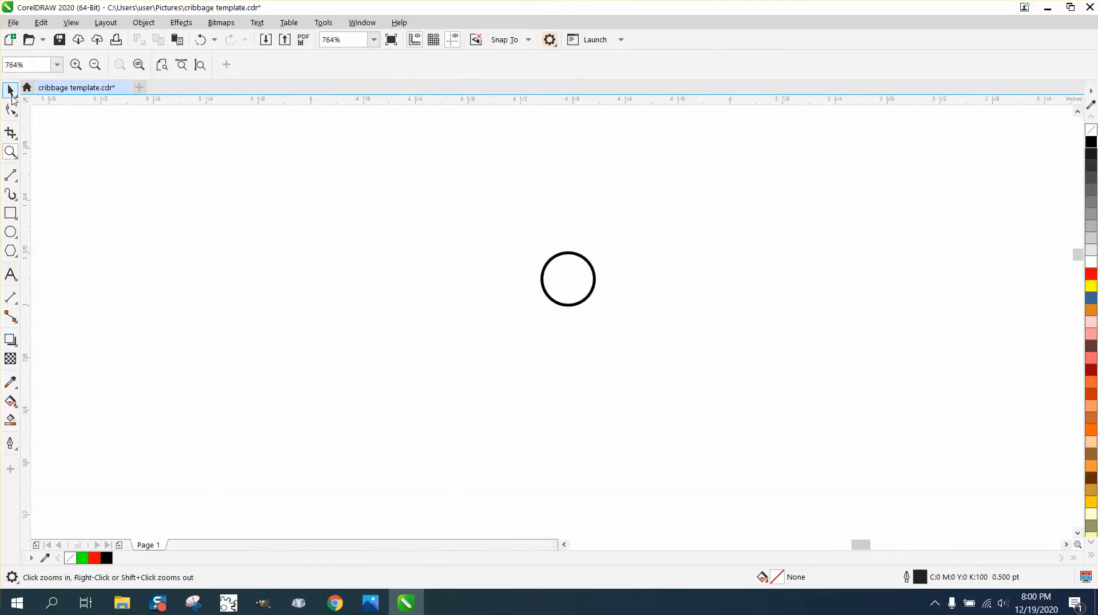
pyautogui.press('space')
pyautogui.click(441, 65)
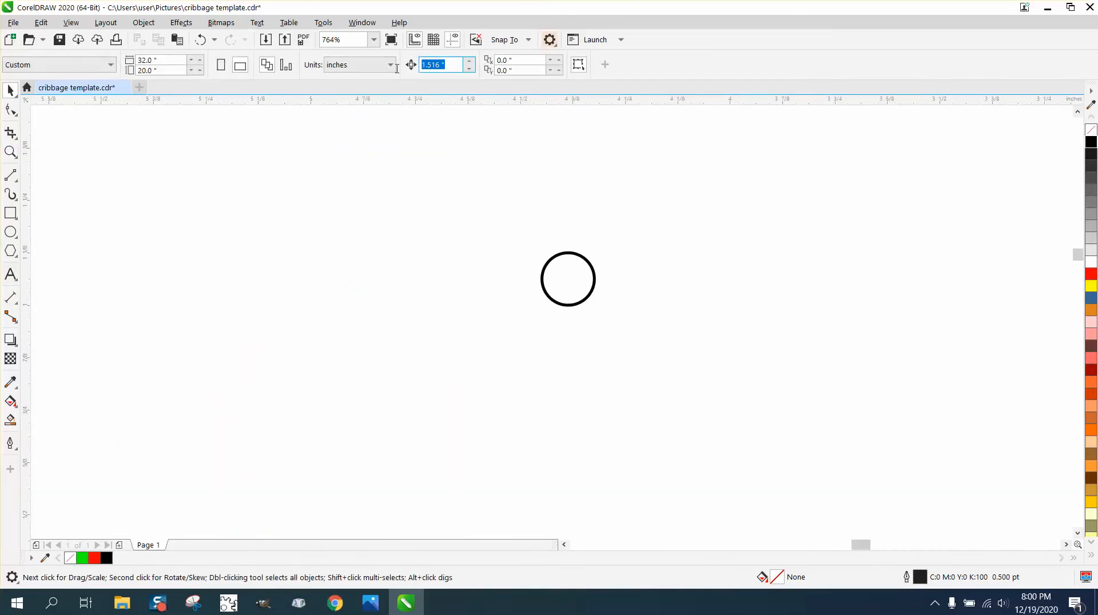
pyautogui.write('.28')
# Duplicate the black circle downward three times by the nudge distance to make a vertical column of four holes
pyautogui.click(587, 271)
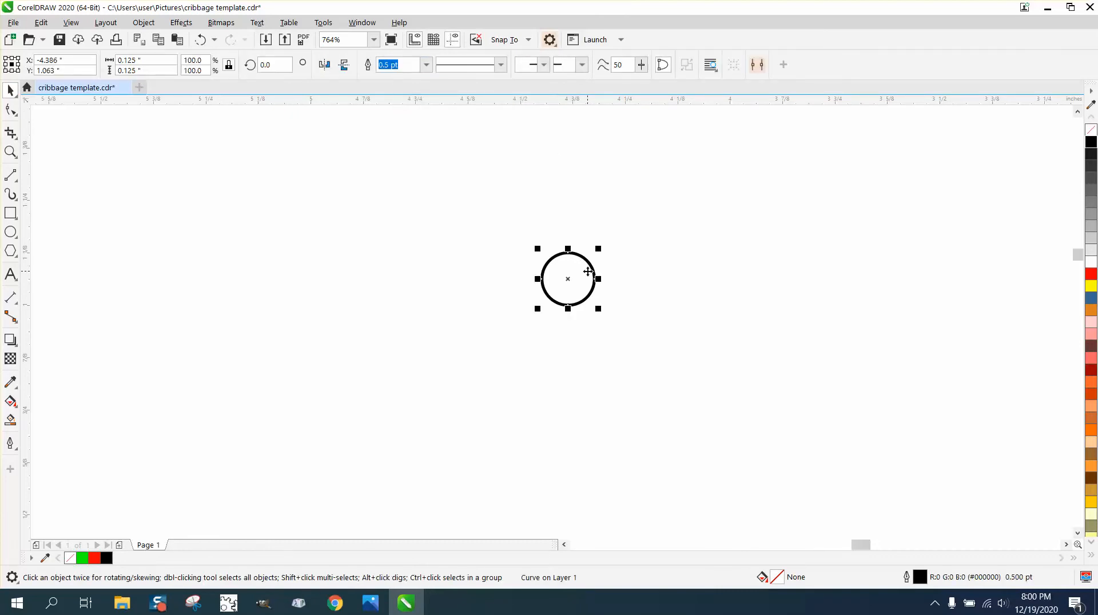
pyautogui.press('KP_Add')
pyautogui.press('Down')
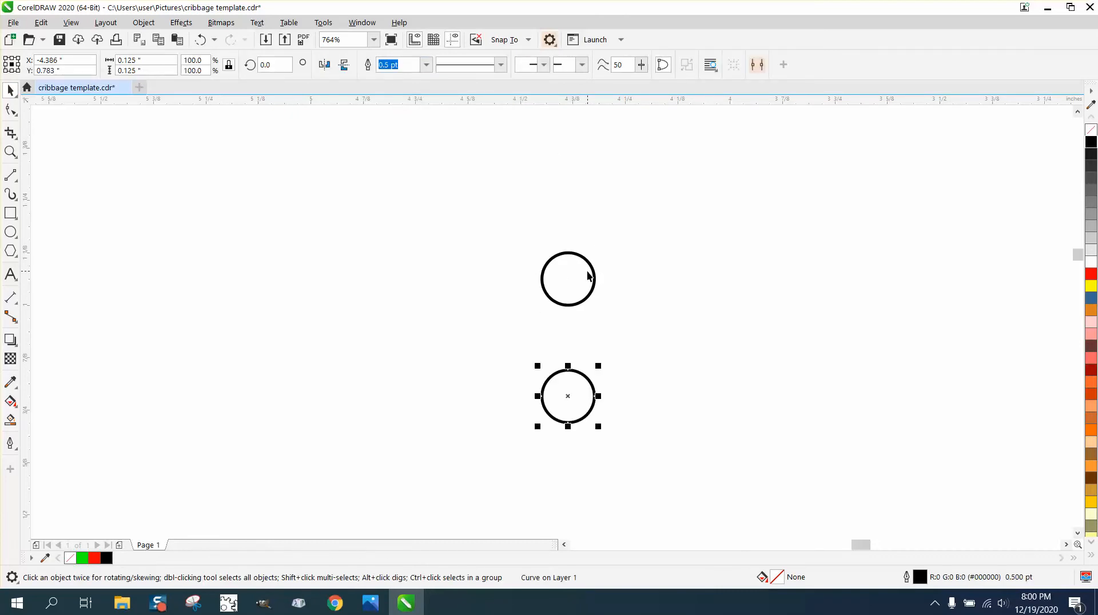
pyautogui.press('KP_Add')
pyautogui.press('Down')
pyautogui.scroll(-4, 587, 277)
pyautogui.press('KP_Add')
pyautogui.press('Down')
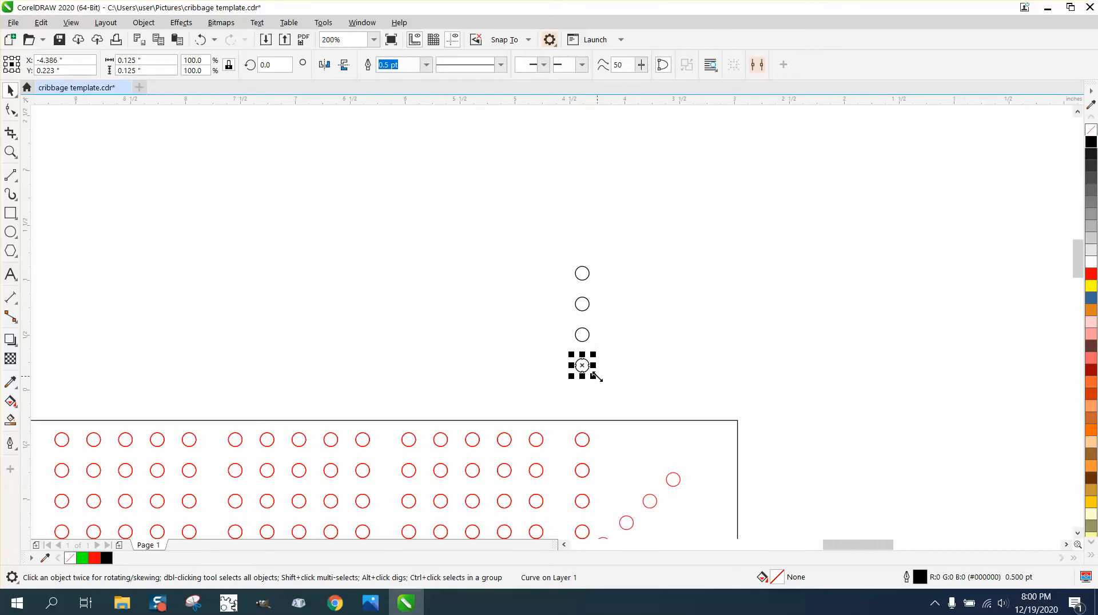
# Select the column of four black circles and duplicate it leftward four times at 0.28-inch spacing to form five columns
pyautogui.scroll(-2, 595, 367)
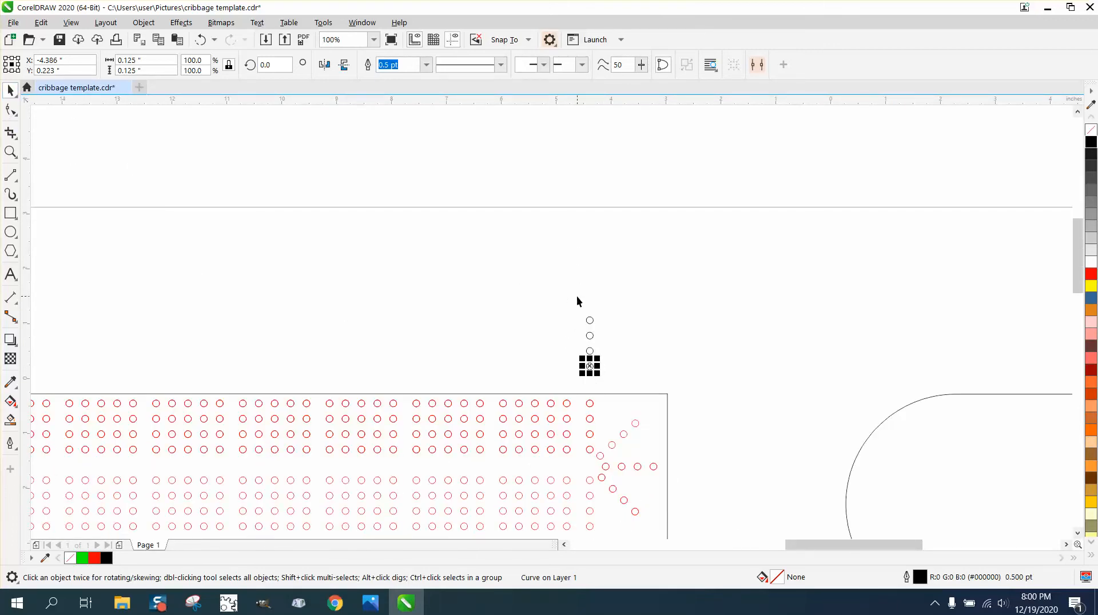
pyautogui.moveTo(541, 299); pyautogui.dragTo(636, 388)
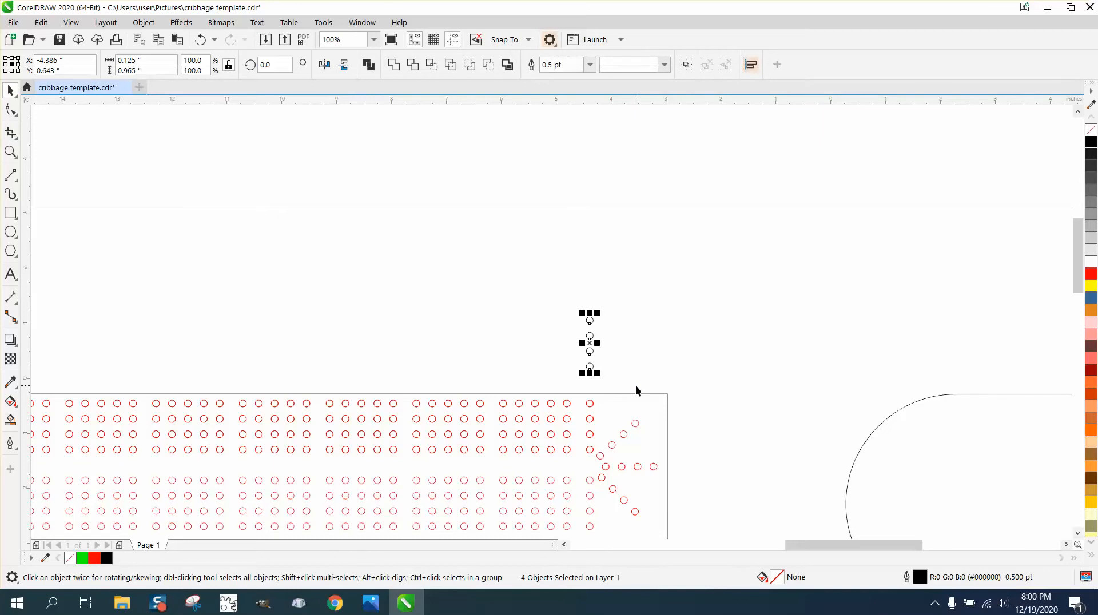
pyautogui.hotkey('ctrl', 'd')
pyautogui.hotkey('ctrl', 'd')
pyautogui.hotkey('ctrl', 'd')
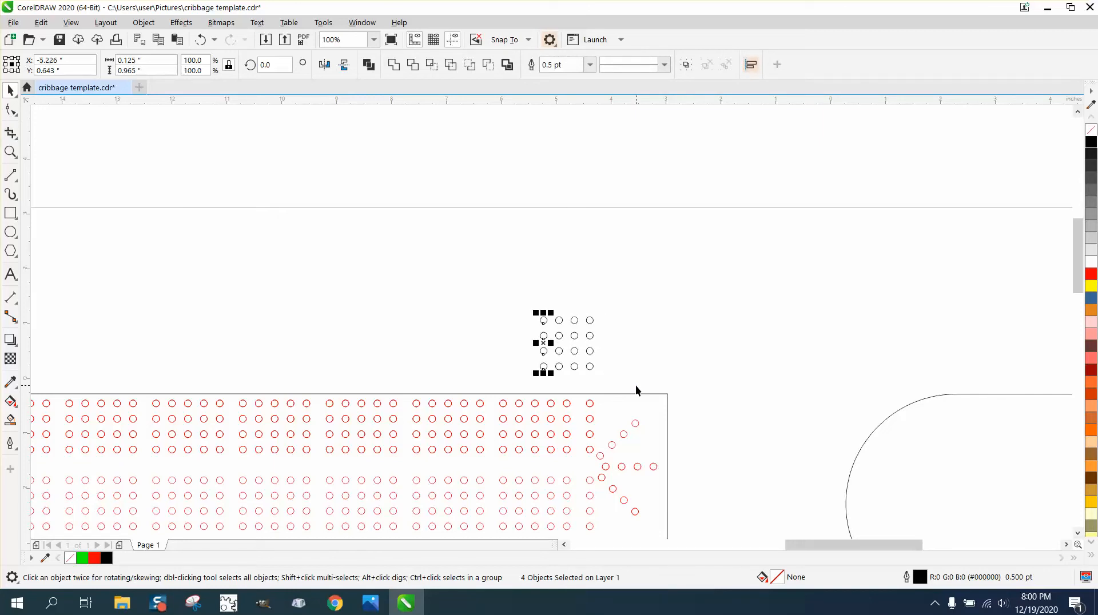
pyautogui.hotkey('ctrl', 'd')
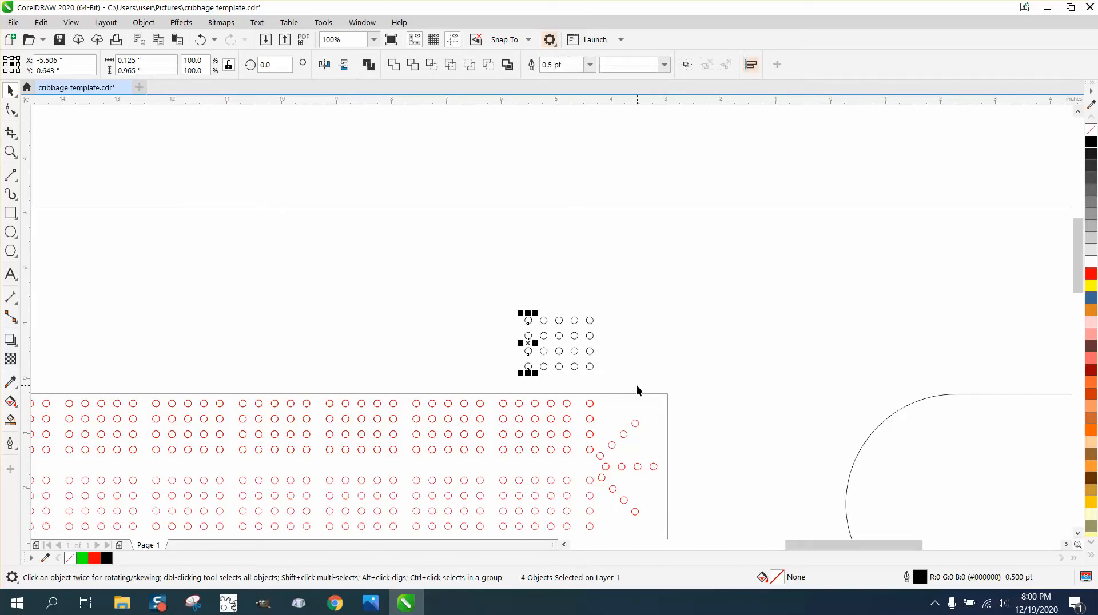
# Select all 20 black circles above the board and group them
pyautogui.moveTo(493, 291); pyautogui.dragTo(633, 383)
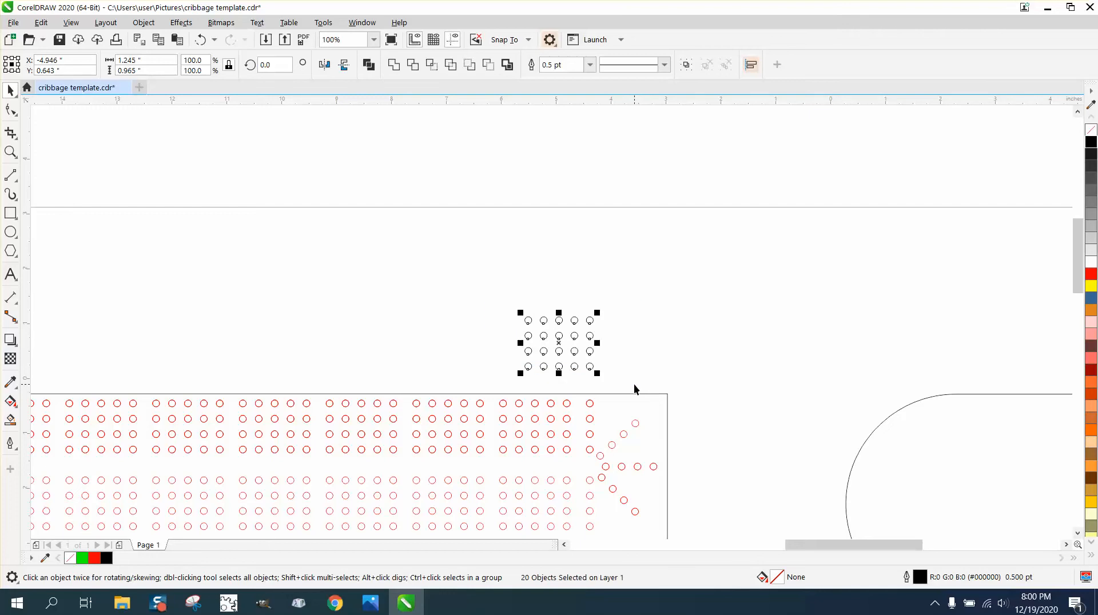
pyautogui.hotkey('ctrl', 'g')
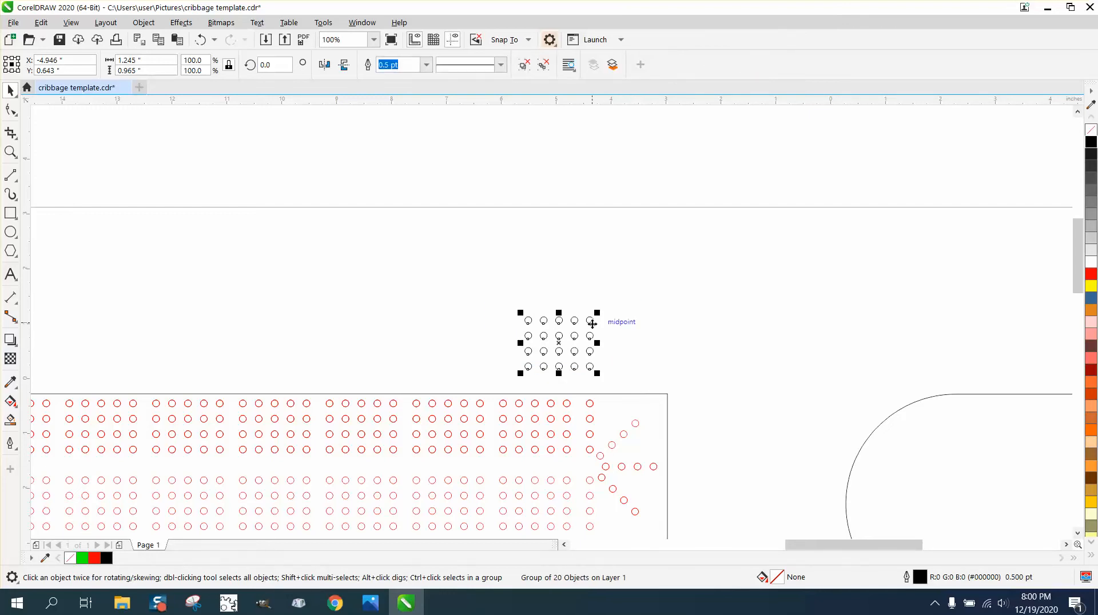
pyautogui.moveTo(590, 323)
pyautogui.mouseDown()
pyautogui.moveTo(573, 407)
pyautogui.moveTo(596, 321)
pyautogui.moveTo(589, 335)
pyautogui.mouseUp()
# Measure the fourth row's centre-to-centre distance from the leftmost five-hole group's last hole to the rightmost five-hole group's last hole, using a Parallel Dimension
pyautogui.scroll(-1, 226, 272)
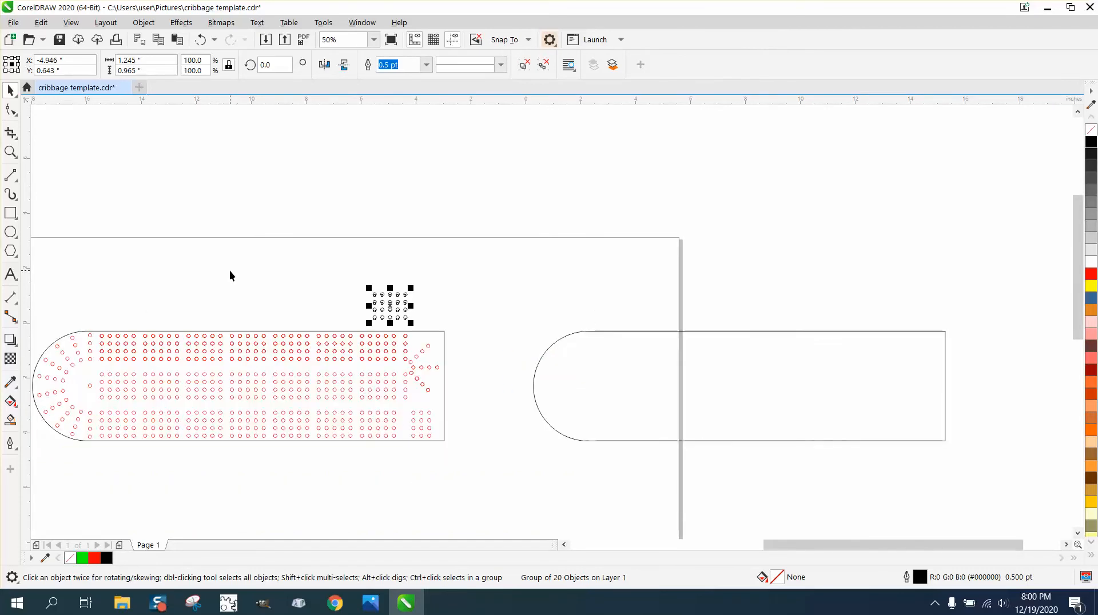
pyautogui.click(10, 152)
pyautogui.moveTo(66, 306); pyautogui.dragTo(569, 469)
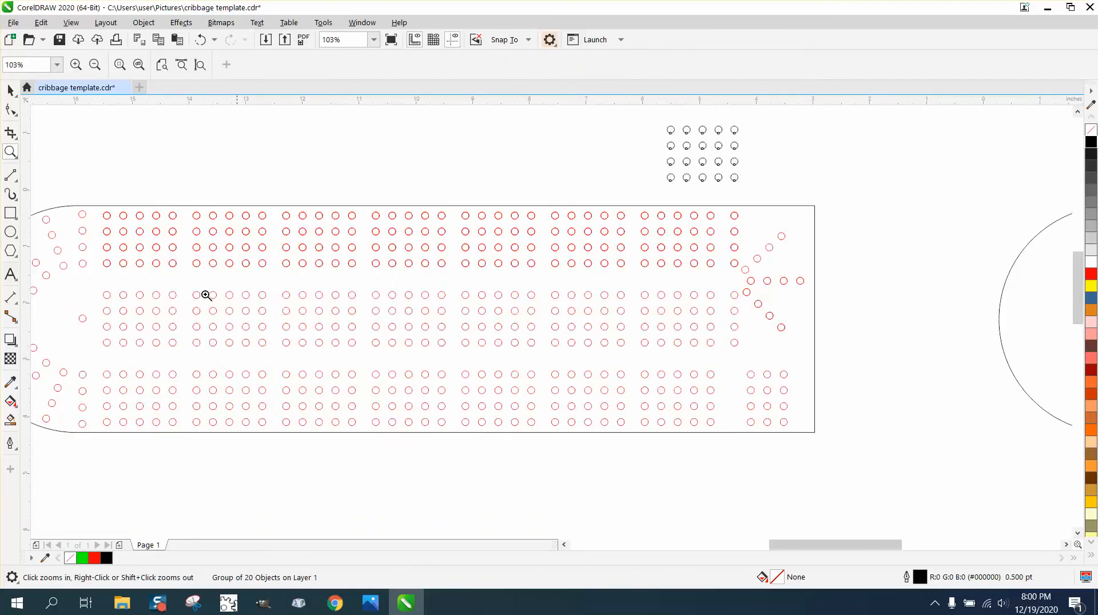
pyautogui.click(18, 308)
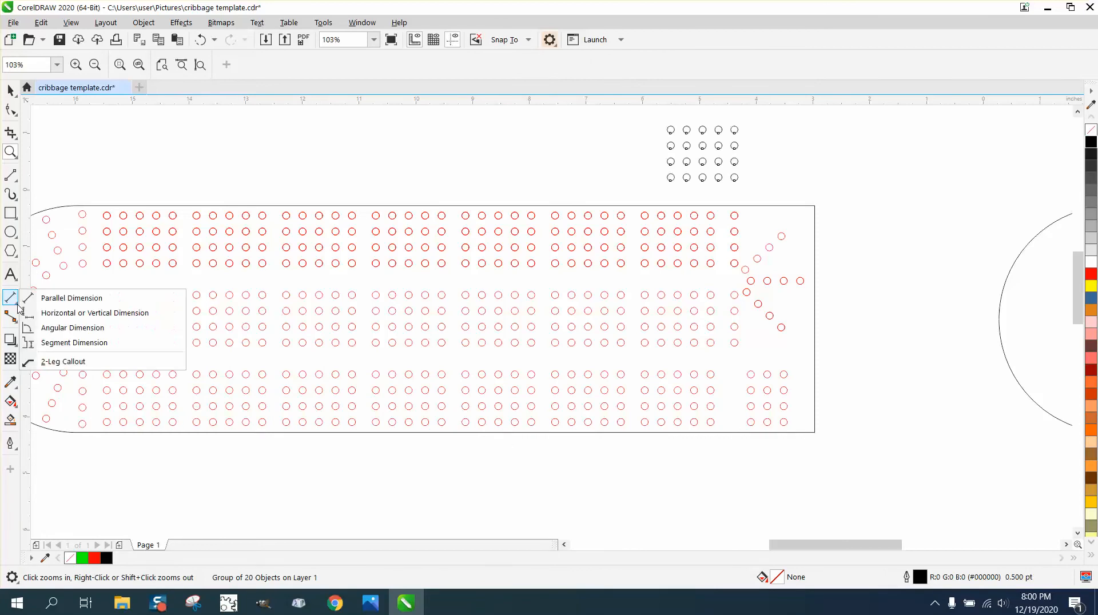
pyautogui.click(31, 301)
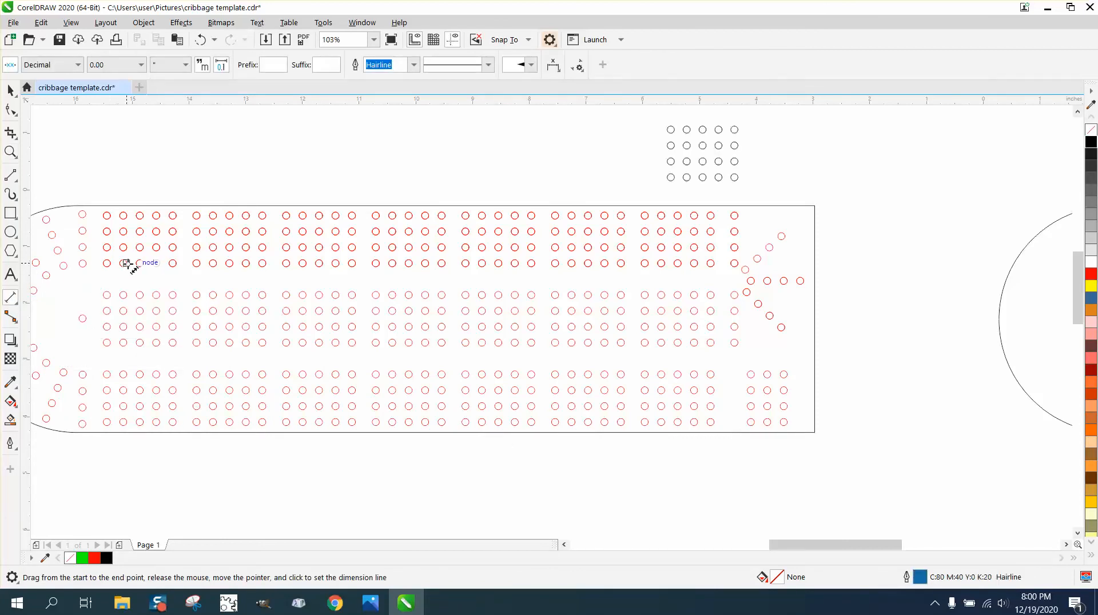
pyautogui.moveTo(172, 264); pyautogui.dragTo(710, 263)
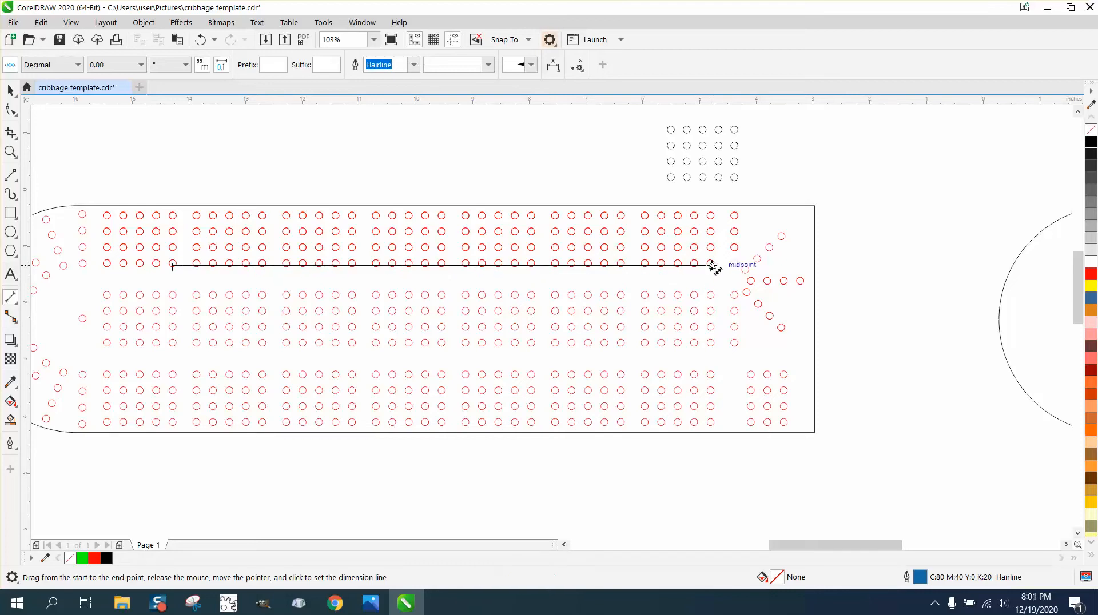
pyautogui.click(709, 206)
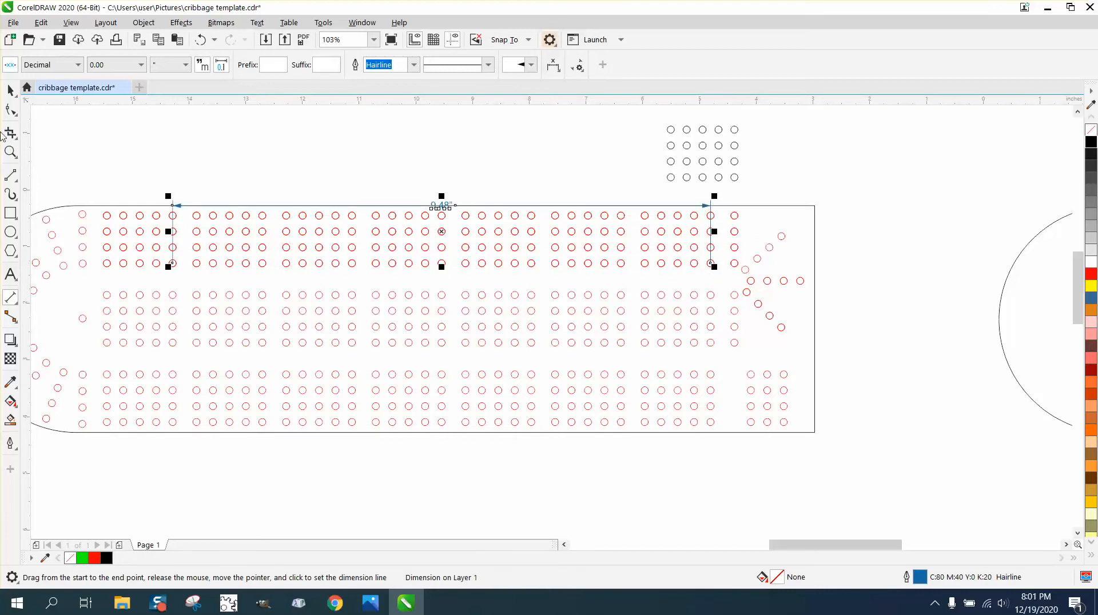
pyautogui.click(10, 151)
pyautogui.click(46, 151)
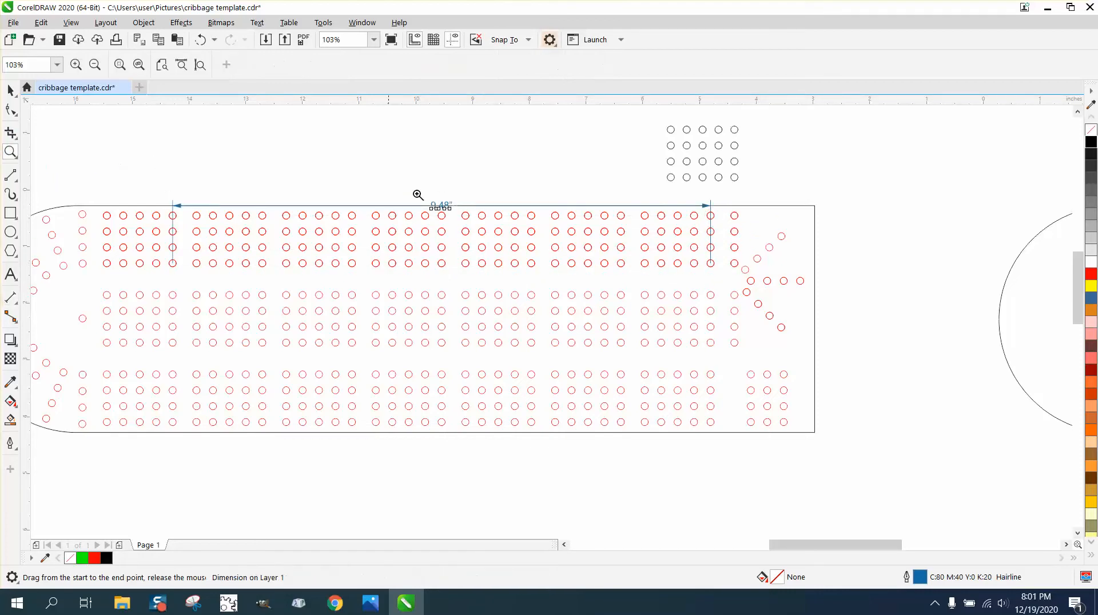
pyautogui.moveTo(448, 217); pyautogui.dragTo(535, 233)
pyautogui.scroll(-4, 412, 250)
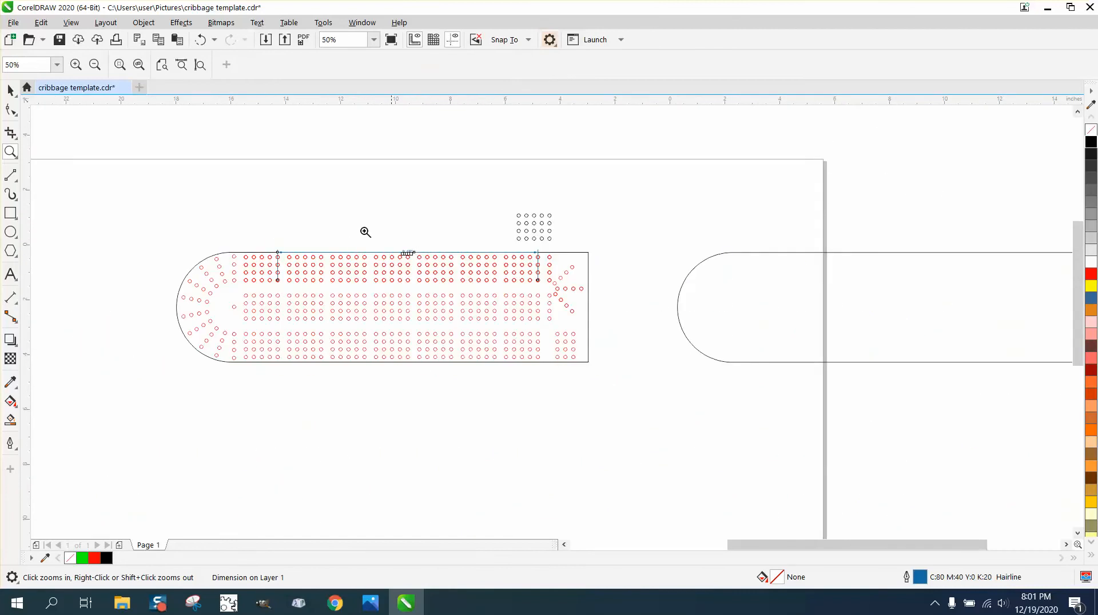
# Set the nudge distance to 9.48 inches, duplicate the grouped black circles that far left, and delete the long horizontal dimension
pyautogui.click(10, 90)
pyautogui.moveTo(499, 207); pyautogui.dragTo(583, 252)
pyautogui.click(473, 141)
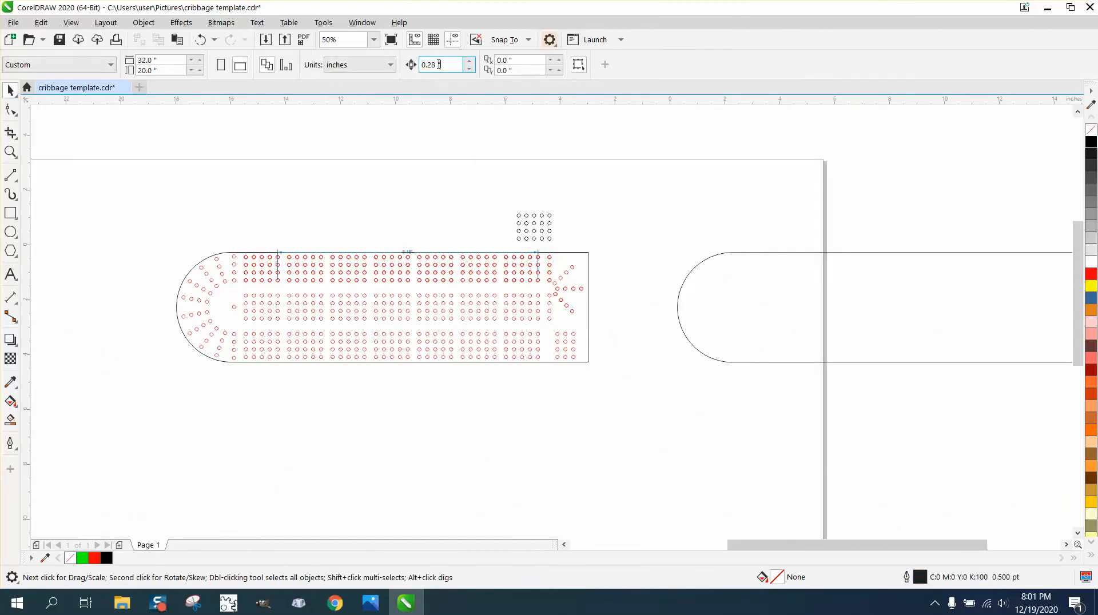
pyautogui.moveTo(441, 65); pyautogui.dragTo(379, 67)
pyautogui.write('9')
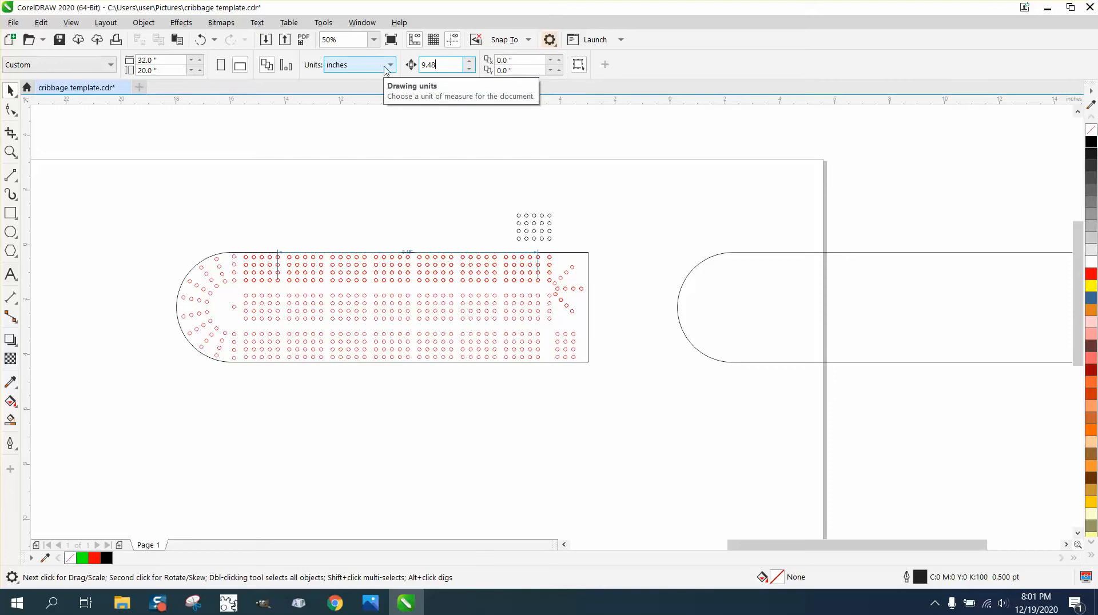
pyautogui.moveTo(467, 182); pyautogui.dragTo(591, 255)
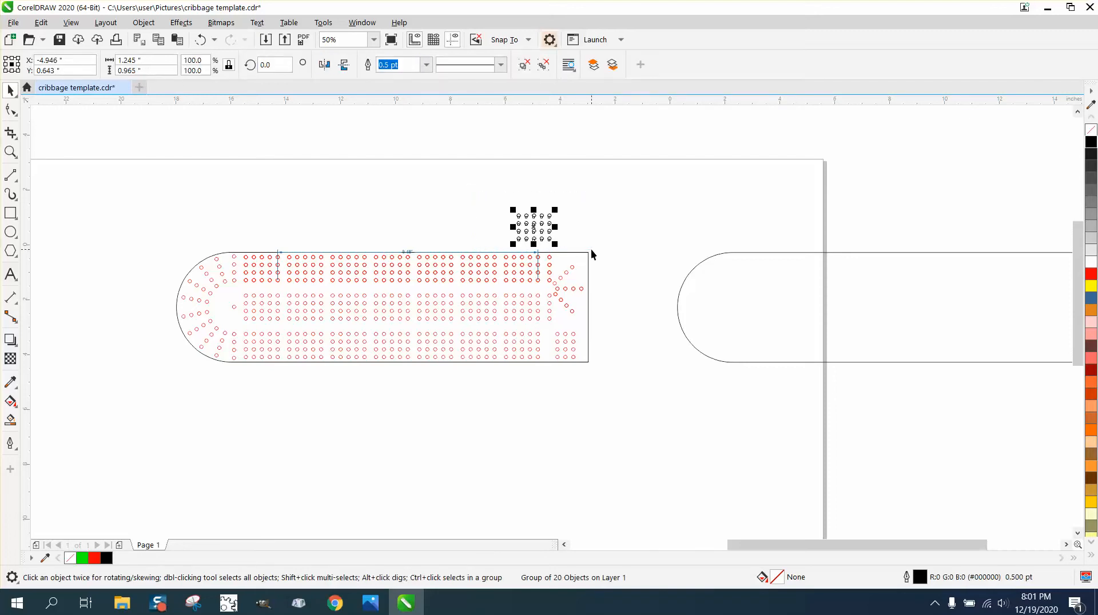
pyautogui.press('KP_Add')
pyautogui.press('Left')
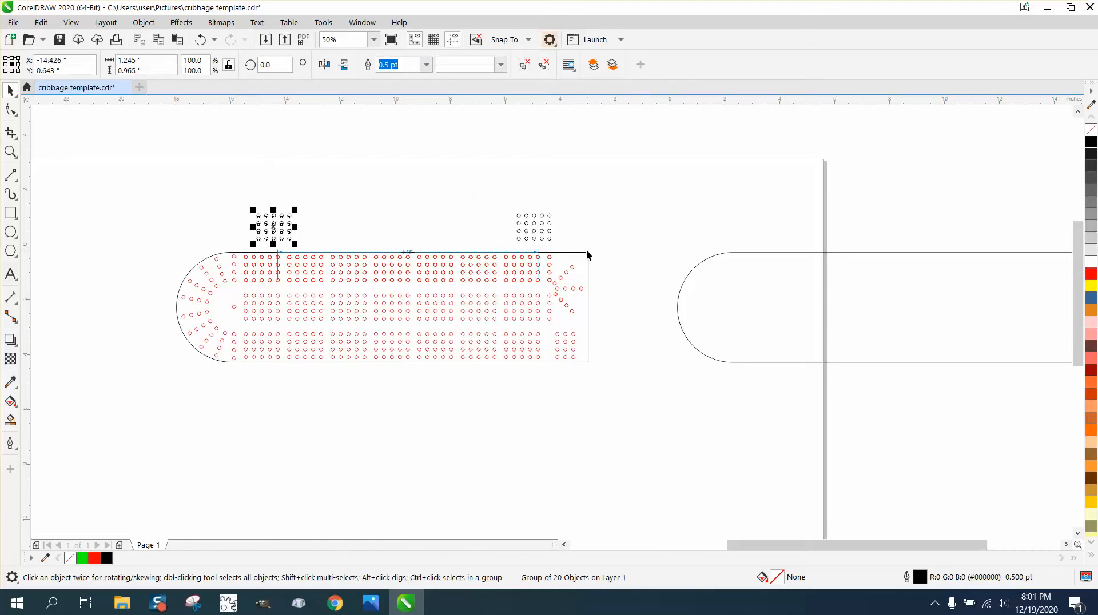
pyautogui.click(538, 263)
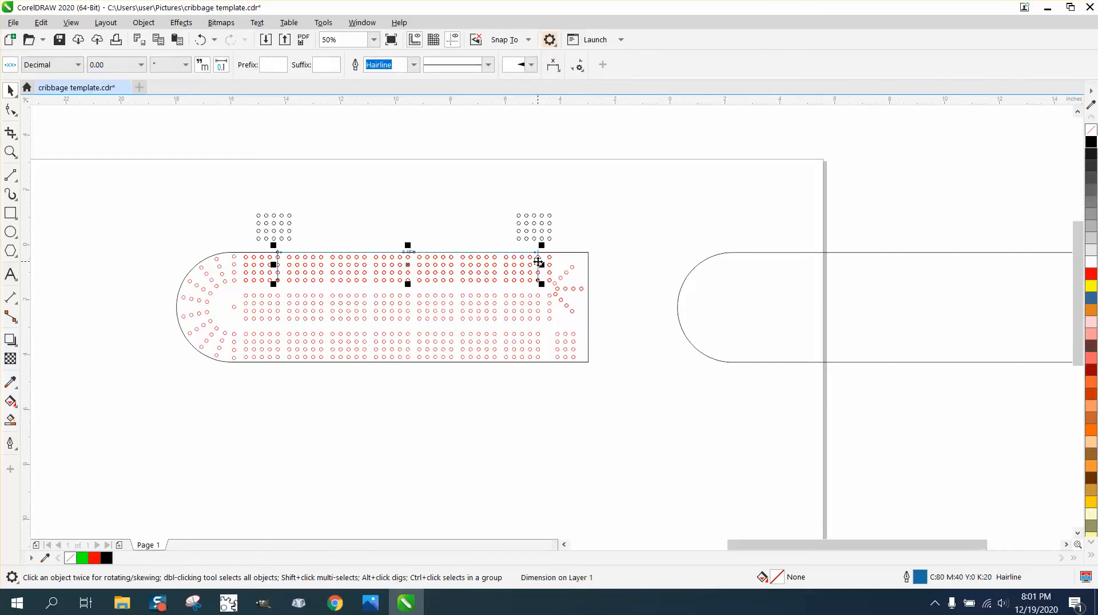
pyautogui.click(510, 261)
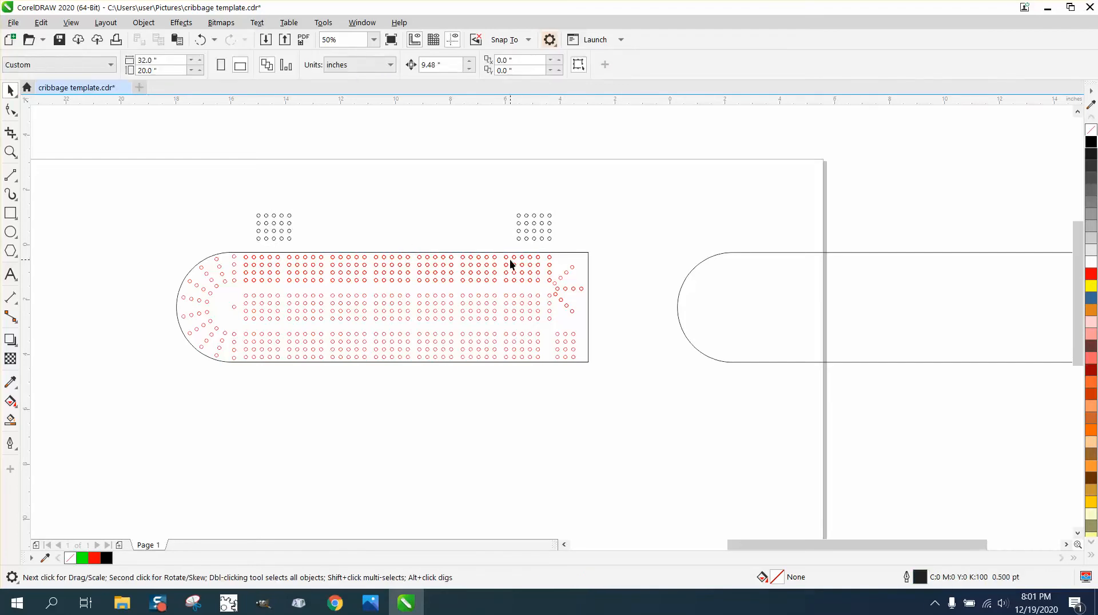
# Blend the two groups of black circles with 5 steps to fill the row between them
pyautogui.click(279, 223)
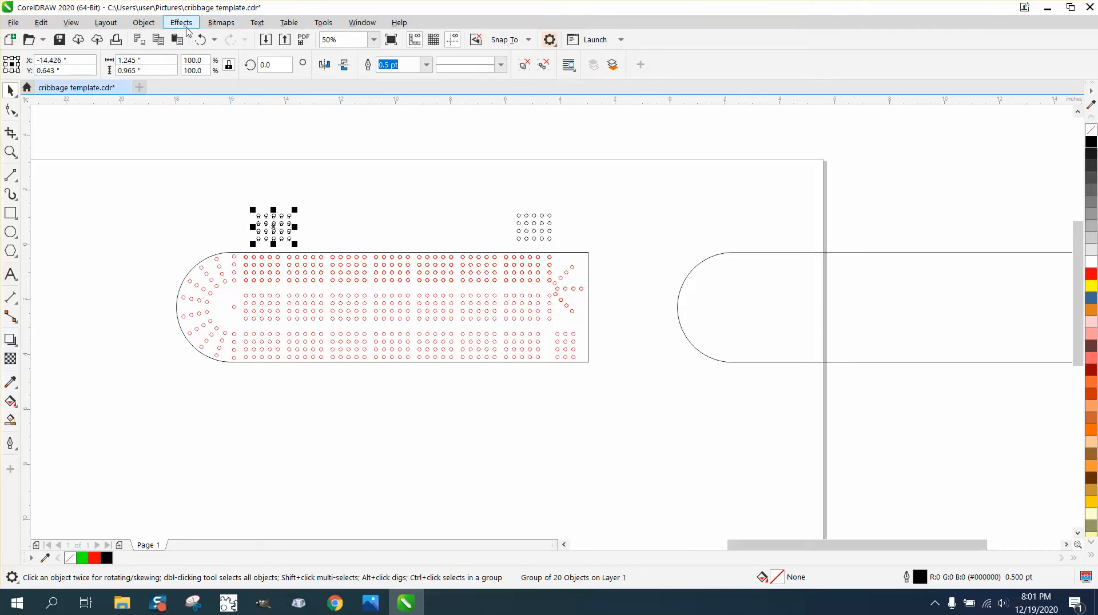
pyautogui.click(187, 26)
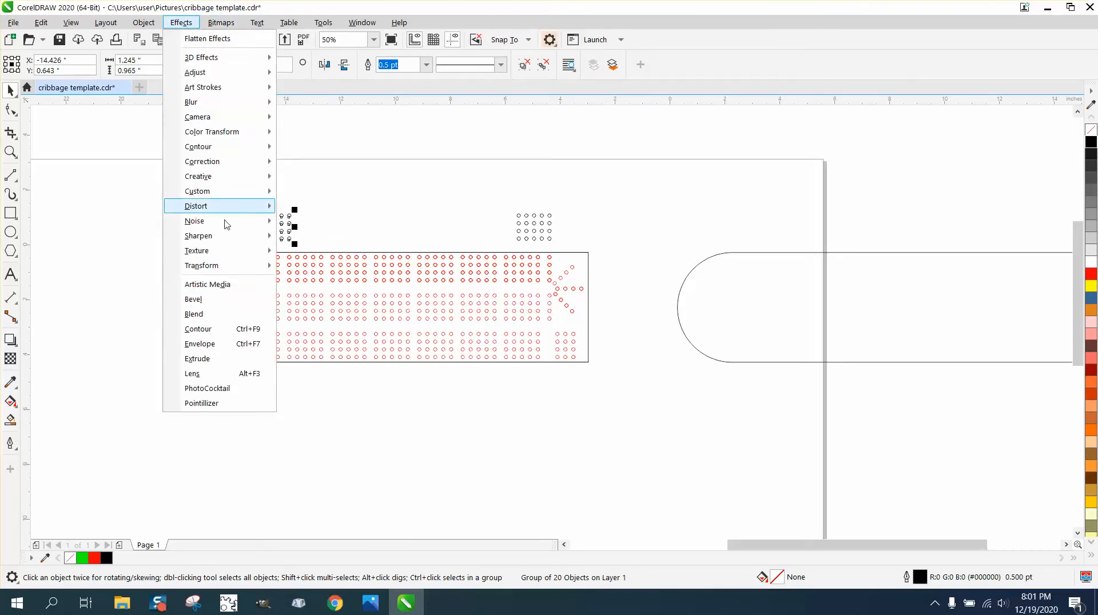
pyautogui.click(217, 316)
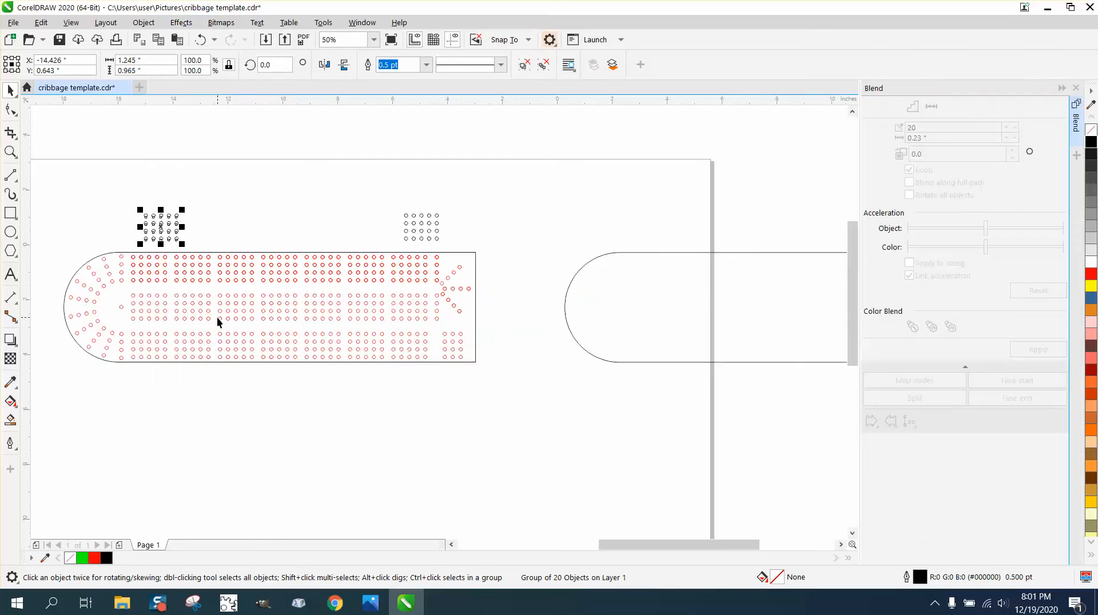
pyautogui.moveTo(118, 199); pyautogui.dragTo(466, 264)
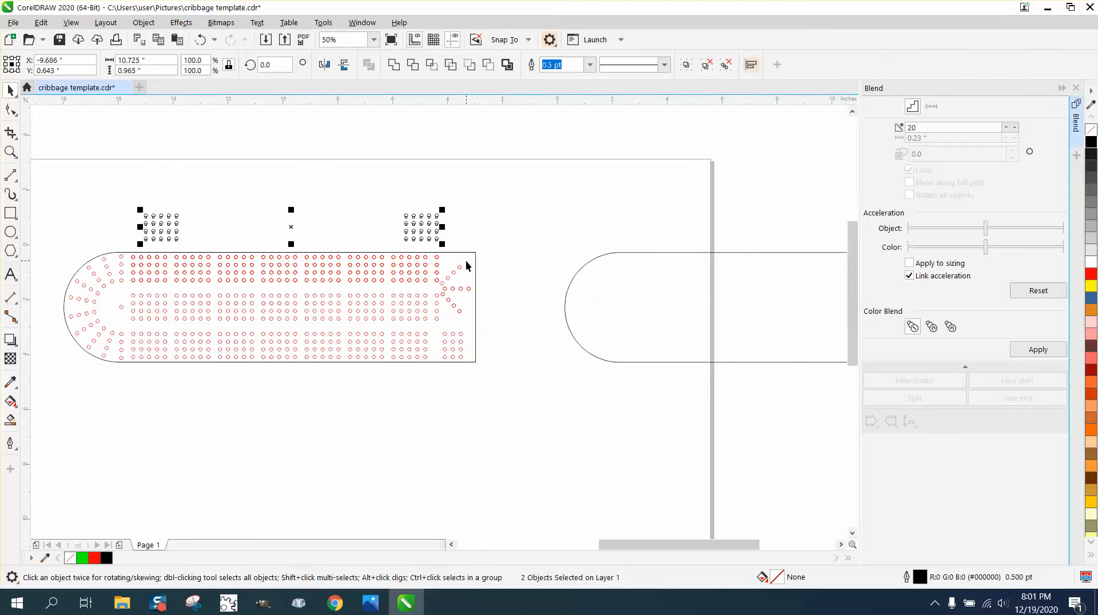
pyautogui.click(922, 128)
pyautogui.write('5')
pyautogui.click(1035, 351)
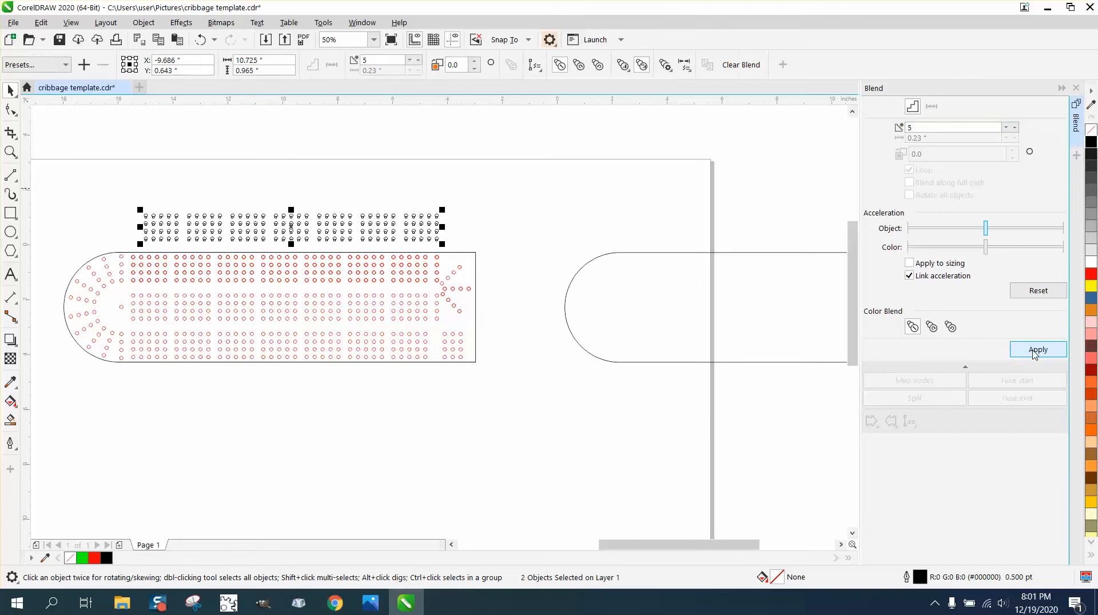
pyautogui.click(578, 245)
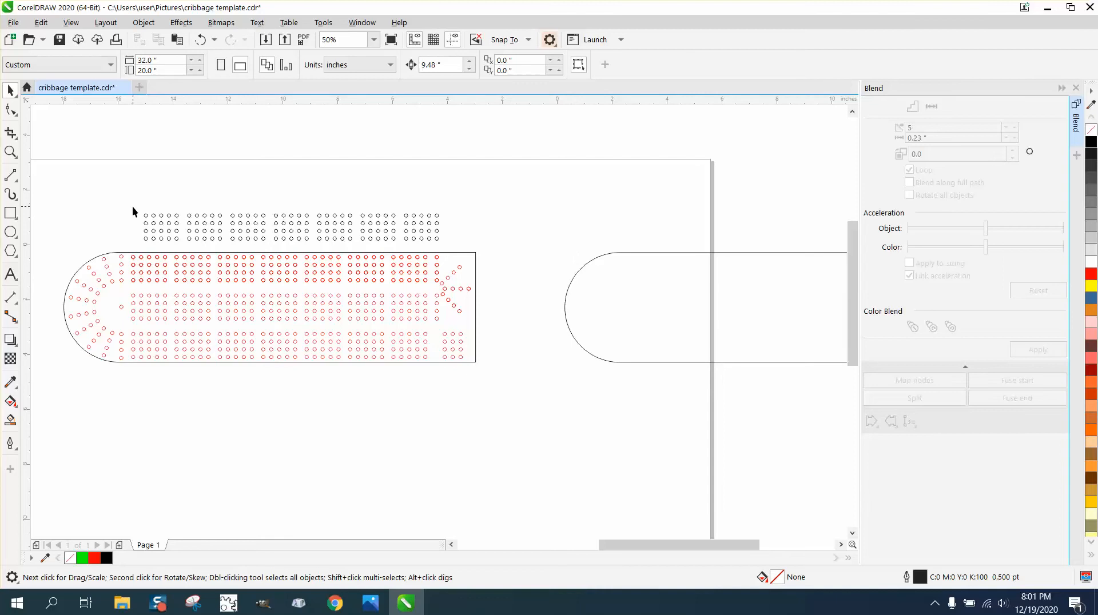
# Measure the vertical edge-to-edge gap between the template's upper and middle hole bands in the last five-hole group with a Parallel Dimension
pyautogui.click(10, 151)
pyautogui.moveTo(115, 243); pyautogui.dragTo(583, 409)
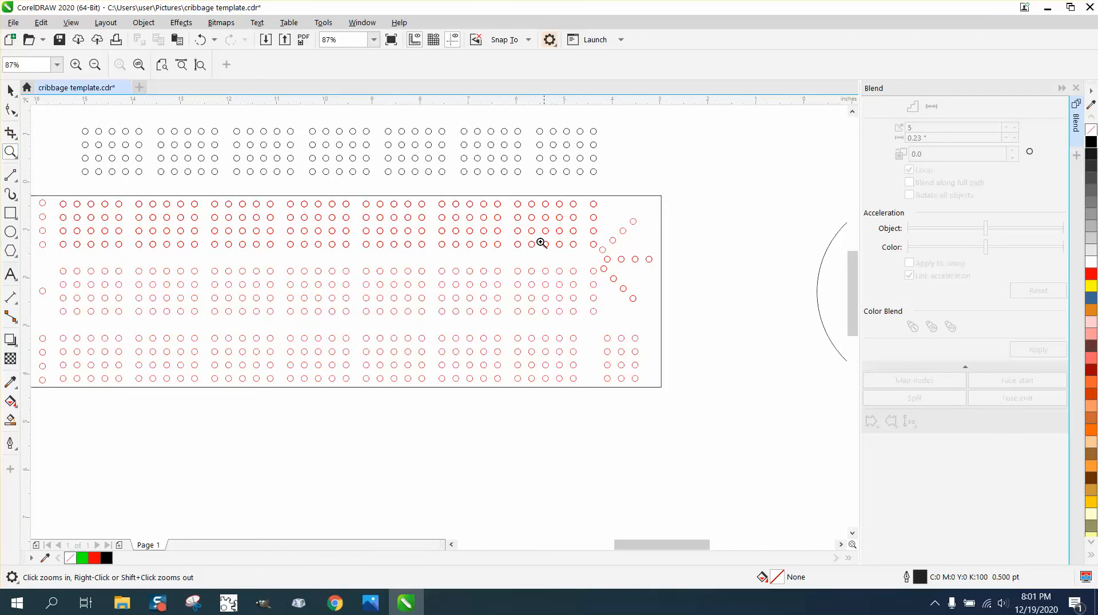
pyautogui.moveTo(524, 222); pyautogui.dragTo(658, 326)
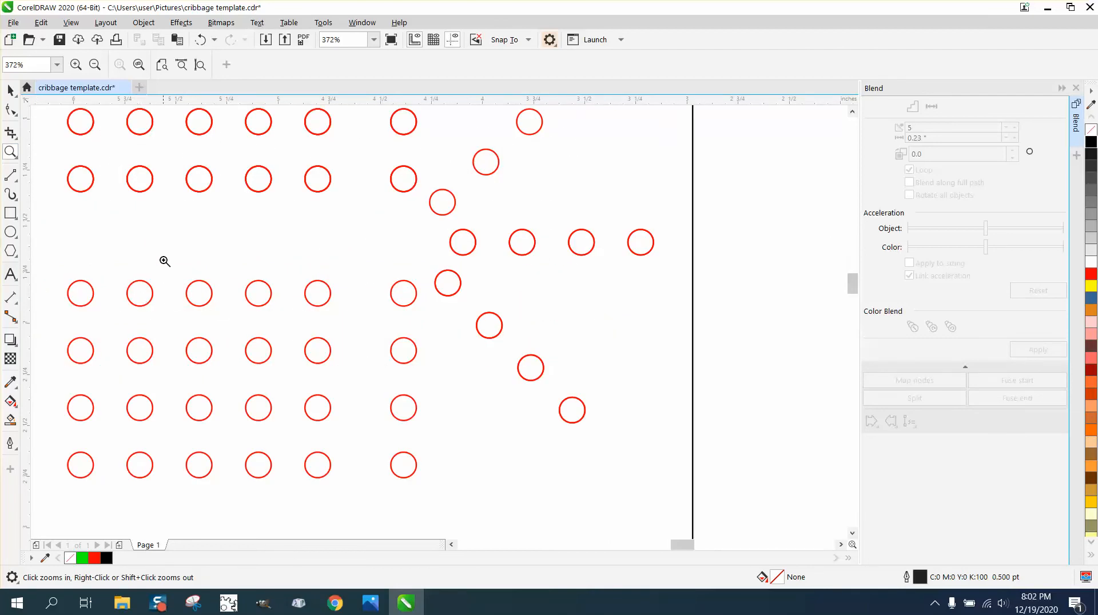
pyautogui.click(11, 297)
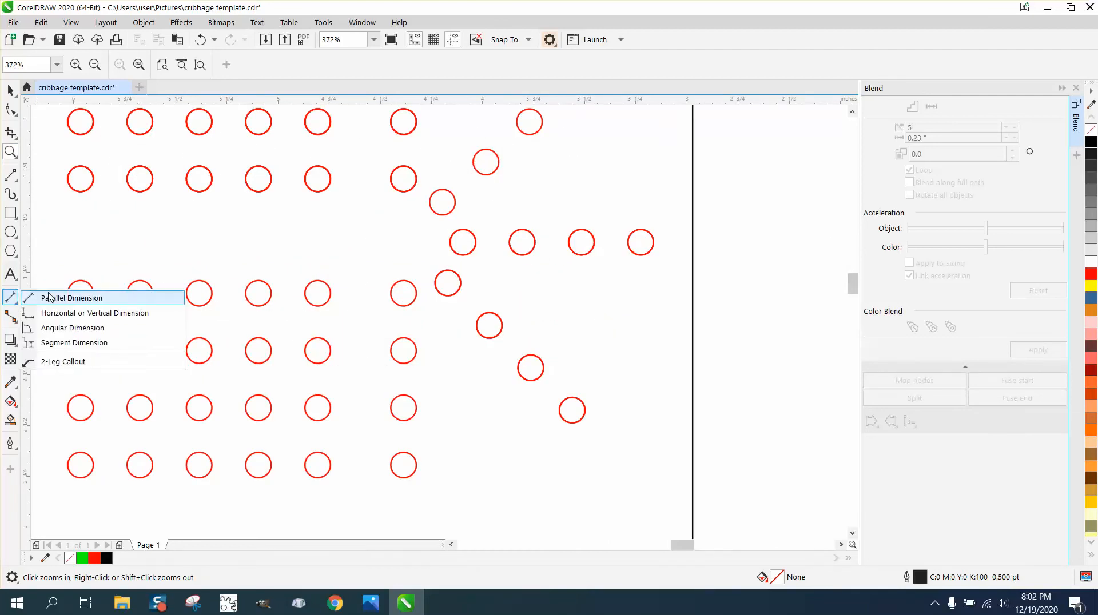
pyautogui.click(49, 297)
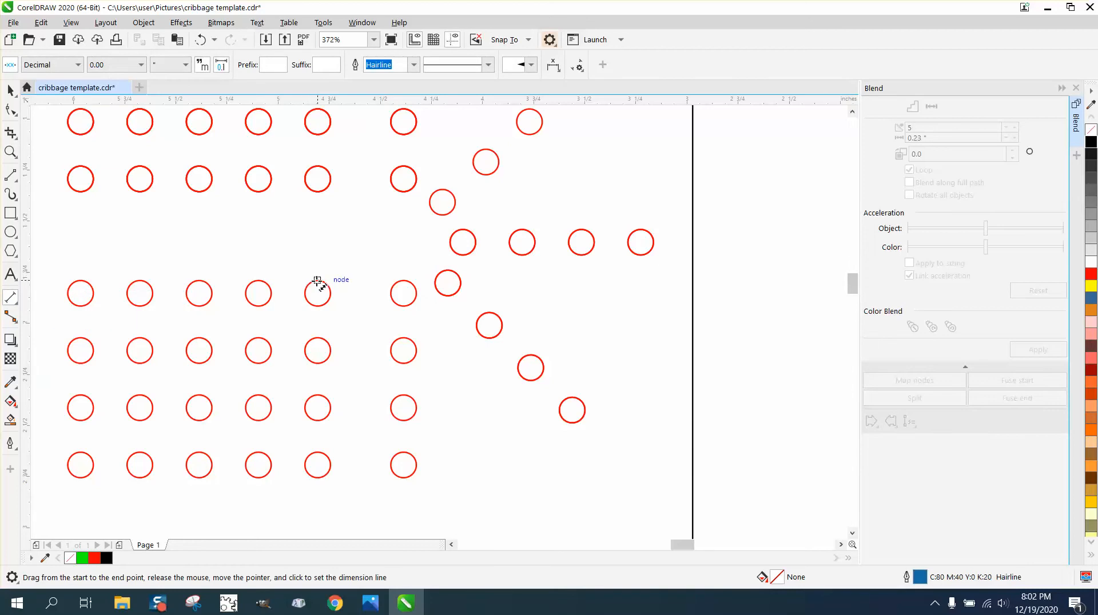
pyautogui.moveTo(318, 280); pyautogui.dragTo(318, 192)
pyautogui.click(318, 191)
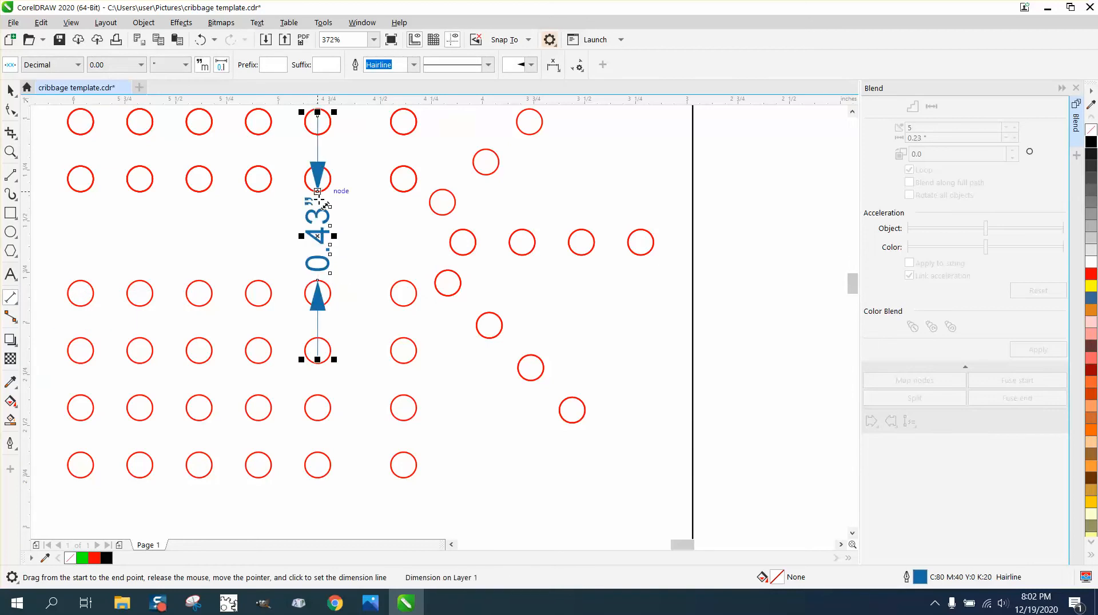
# Step and repeat the blended row of black circles upward as 2 copies with 0.43-inch vertical spacing between objects and no horizontal offset
pyautogui.scroll(-5, 357, 257)
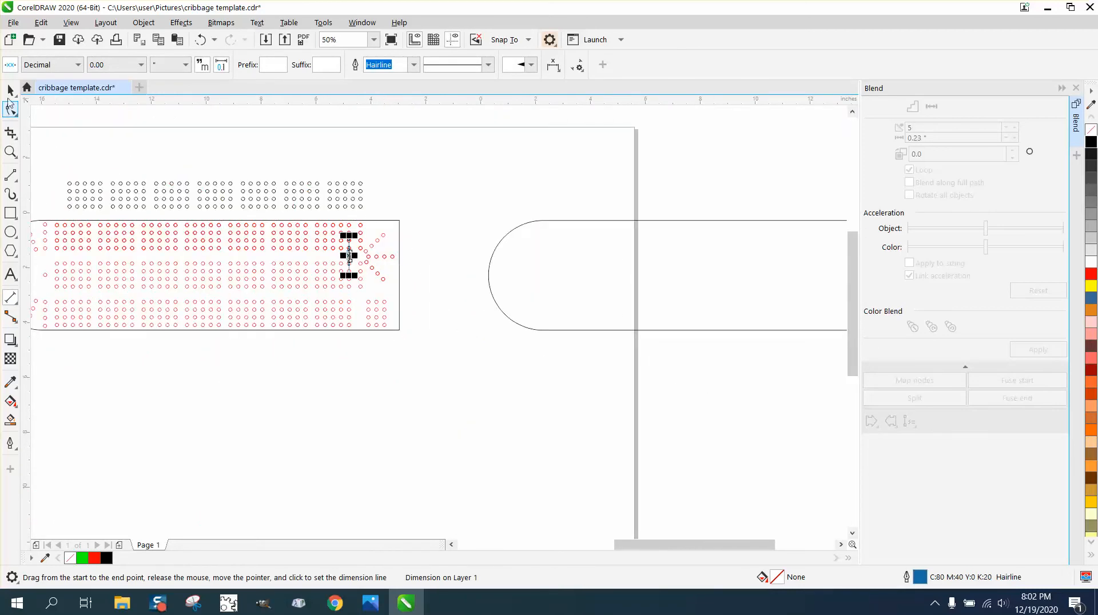
pyautogui.click(10, 91)
pyautogui.scroll(-1, 220, 191)
pyautogui.moveTo(129, 179); pyautogui.dragTo(301, 206)
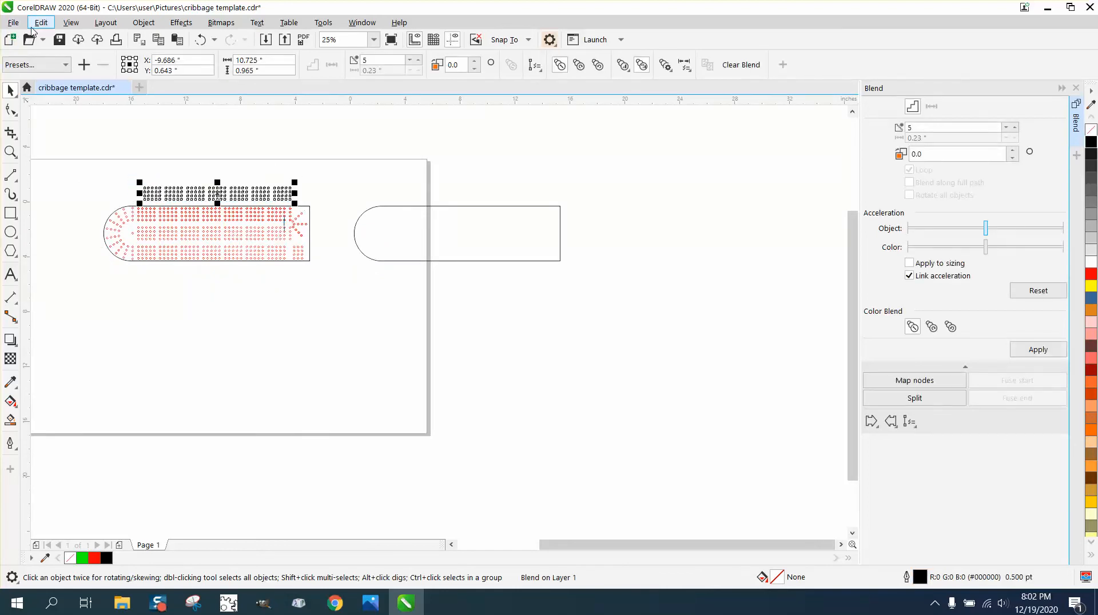
pyautogui.click(41, 22)
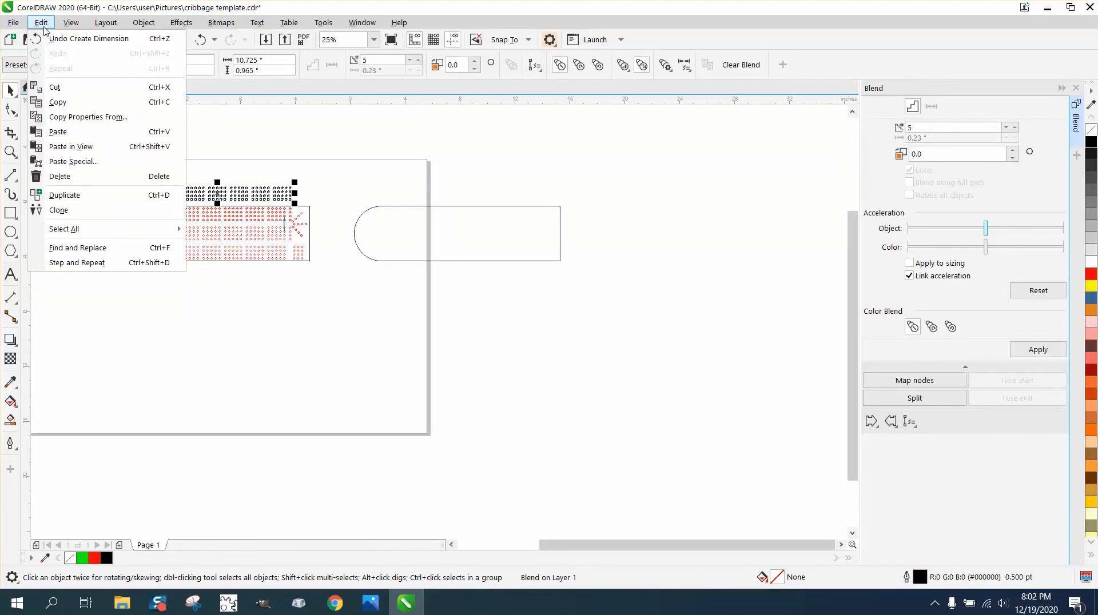
pyautogui.click(99, 263)
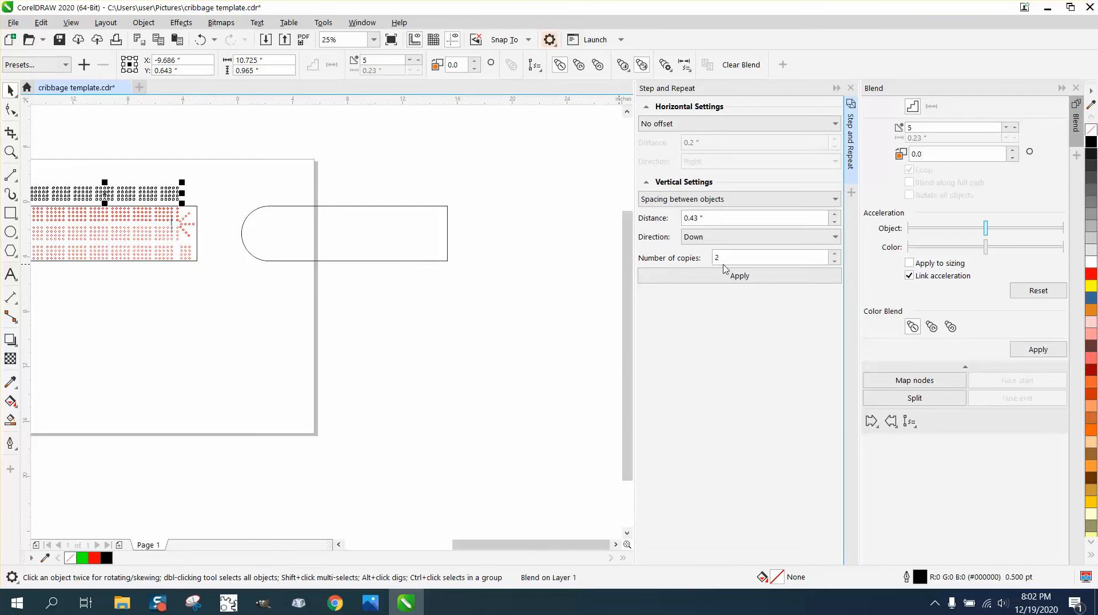
pyautogui.click(743, 238)
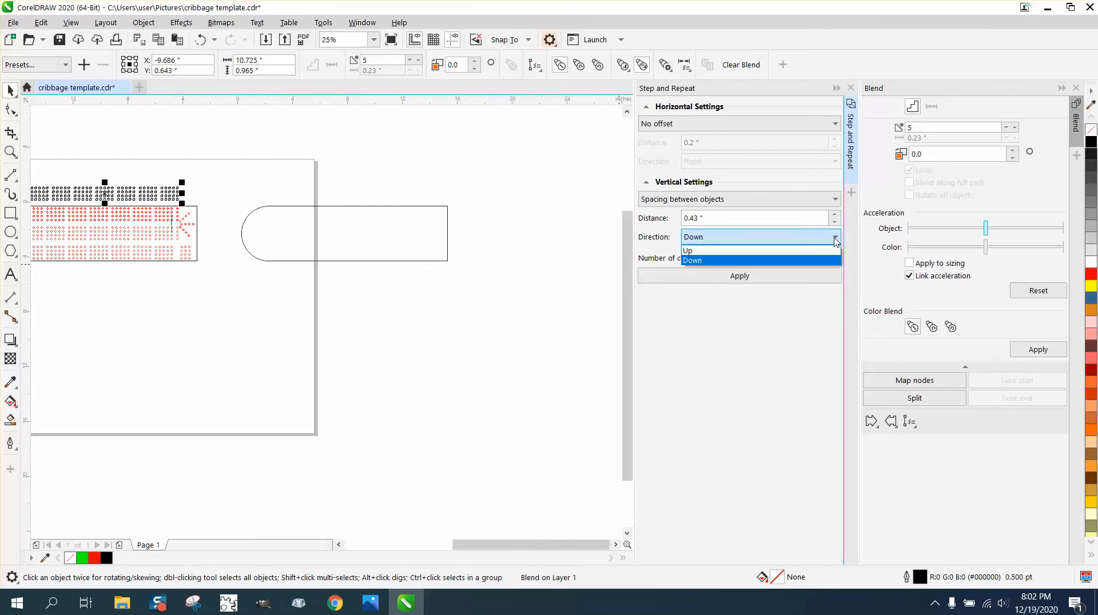
pyautogui.click(719, 252)
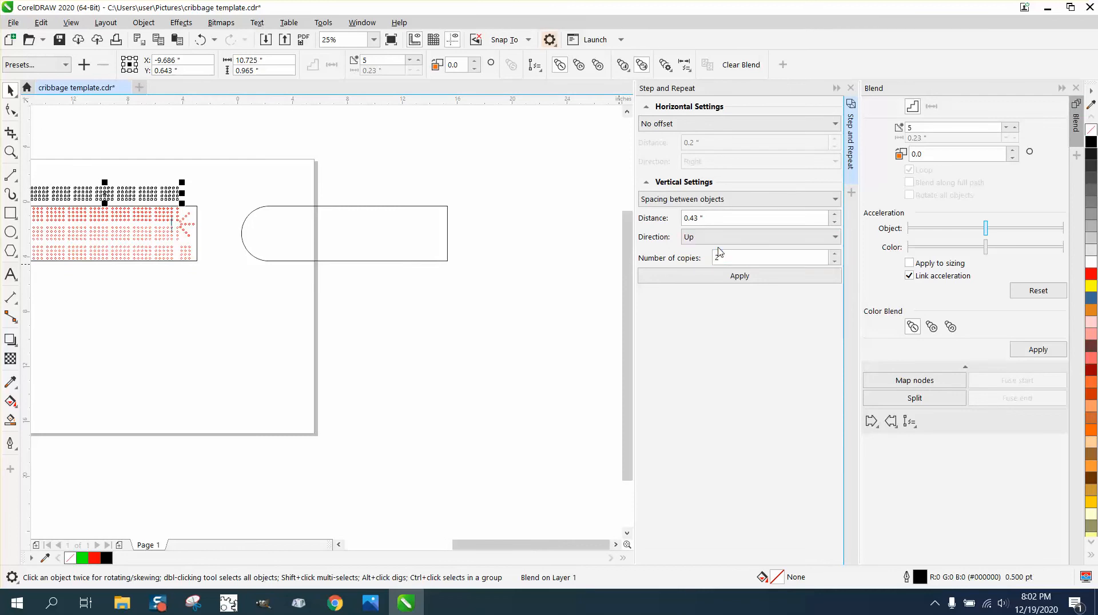
pyautogui.click(741, 284)
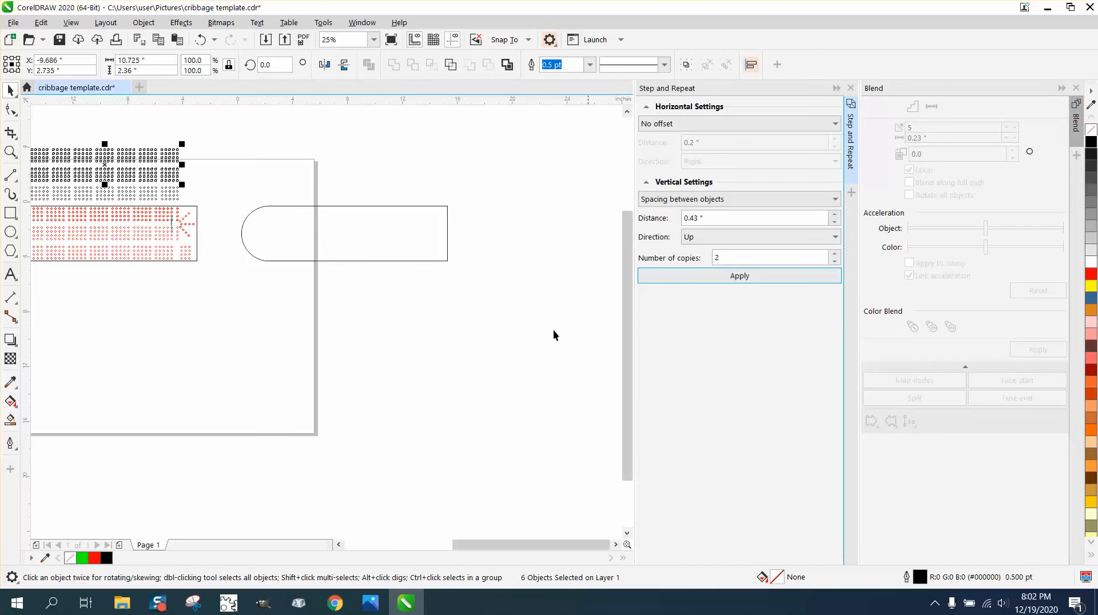
# Select all three bands of black circles above the template and group them
pyautogui.scroll(-1, 491, 348)
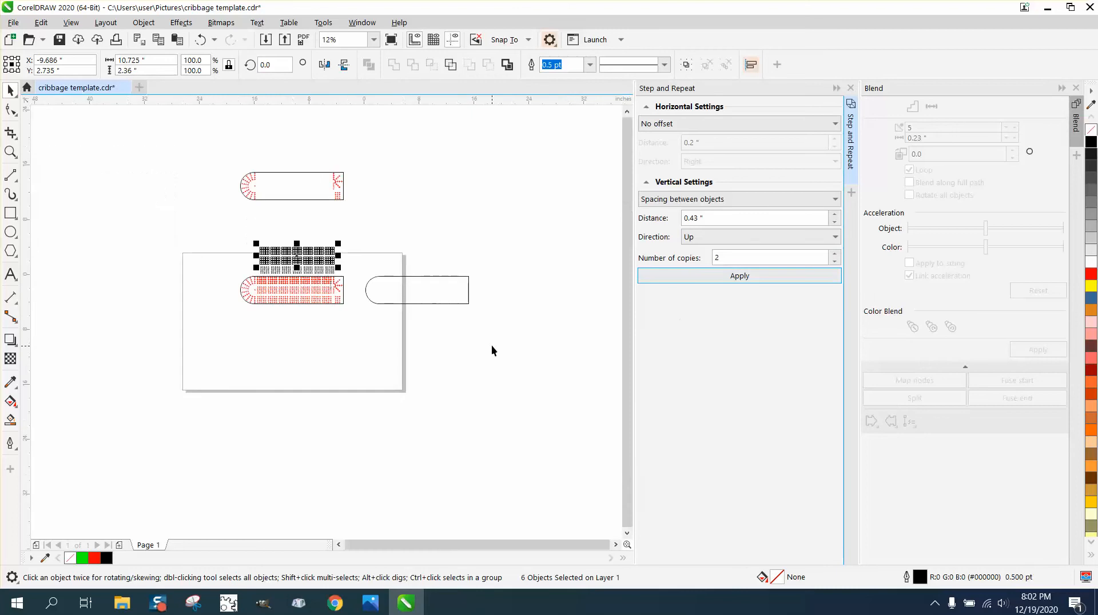
pyautogui.click(11, 152)
pyautogui.moveTo(255, 223); pyautogui.dragTo(406, 321)
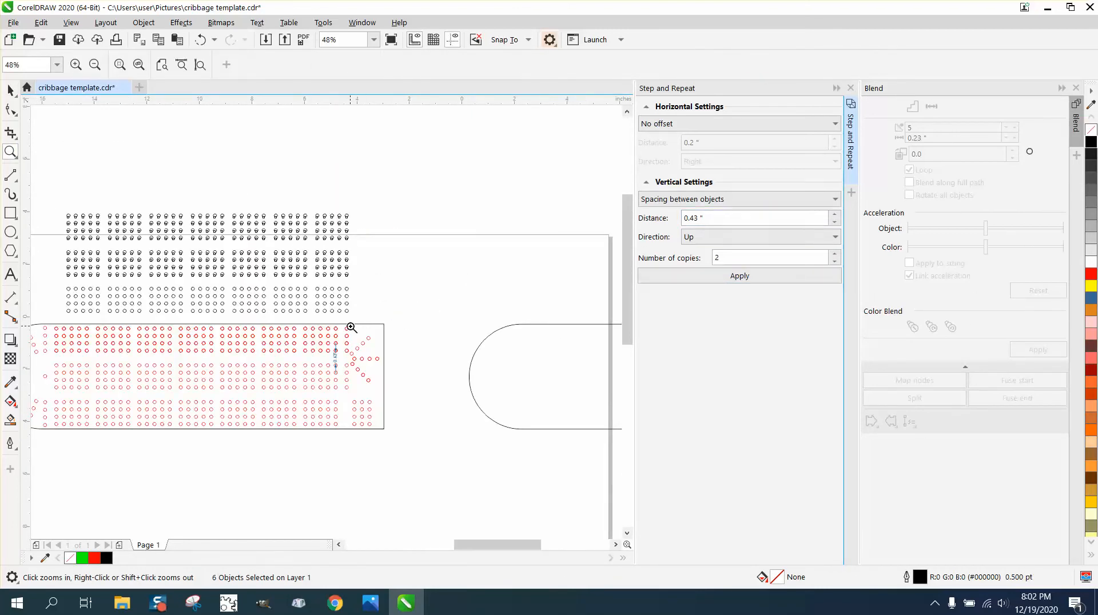
pyautogui.rightClick(478, 314)
pyautogui.click(11, 91)
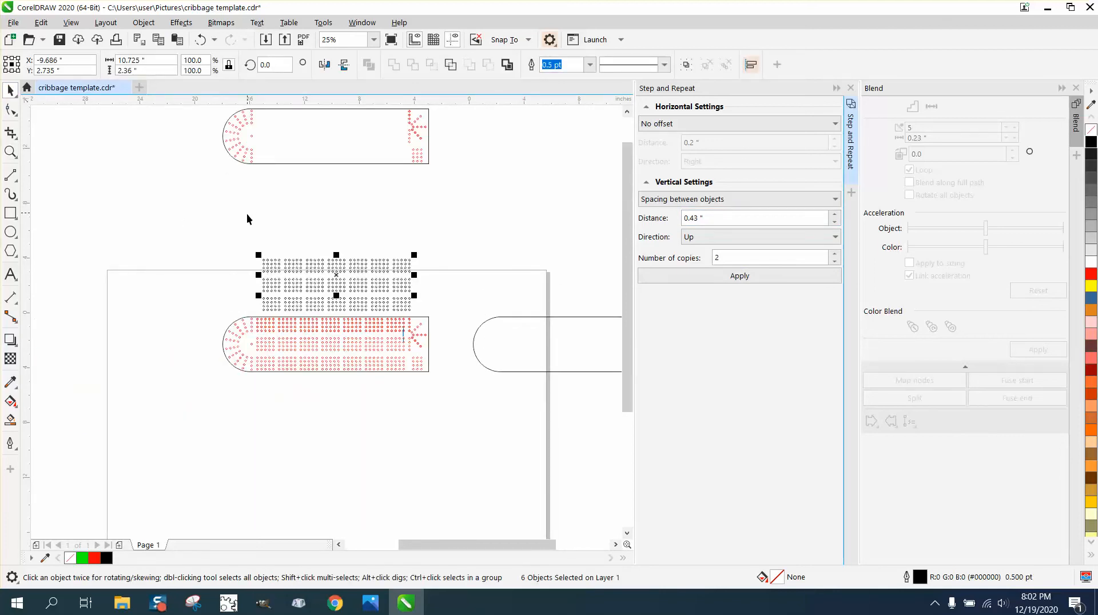
pyautogui.moveTo(241, 245); pyautogui.dragTo(430, 316)
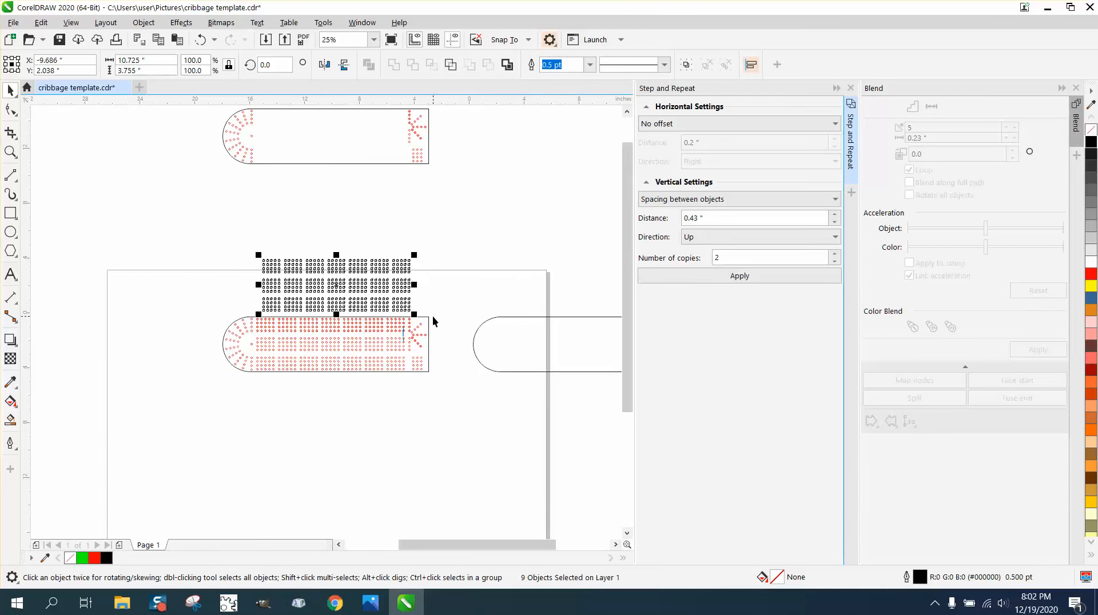
pyautogui.hotkey('ctrl', 'g')
# Move the red template board up above the grouped black circles, clear of the page
pyautogui.click(493, 319)
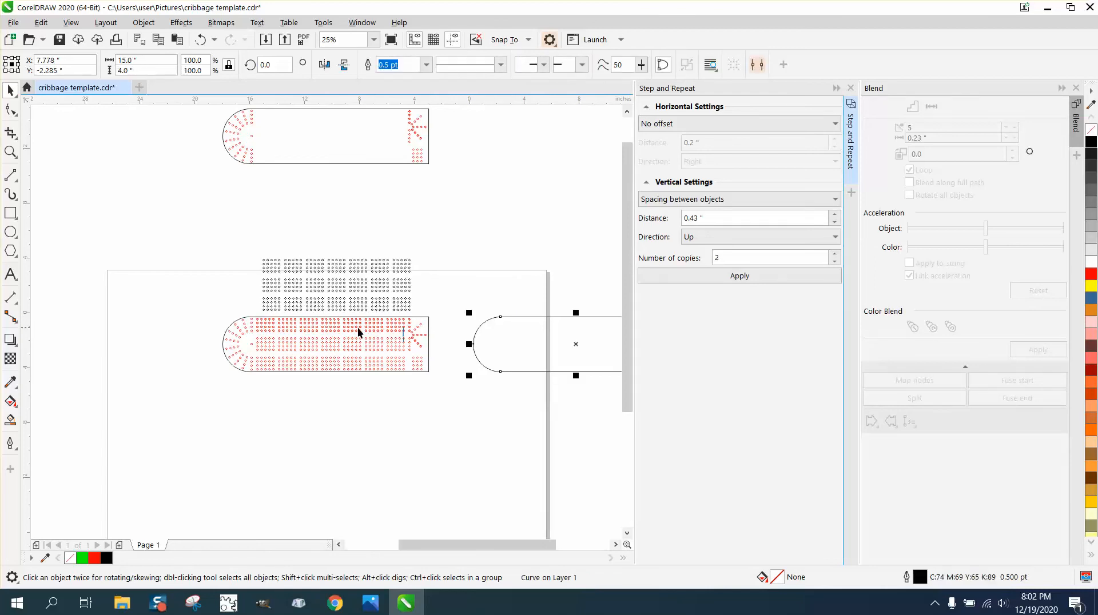
pyautogui.click(356, 325)
pyautogui.moveTo(349, 330); pyautogui.dragTo(385, 198)
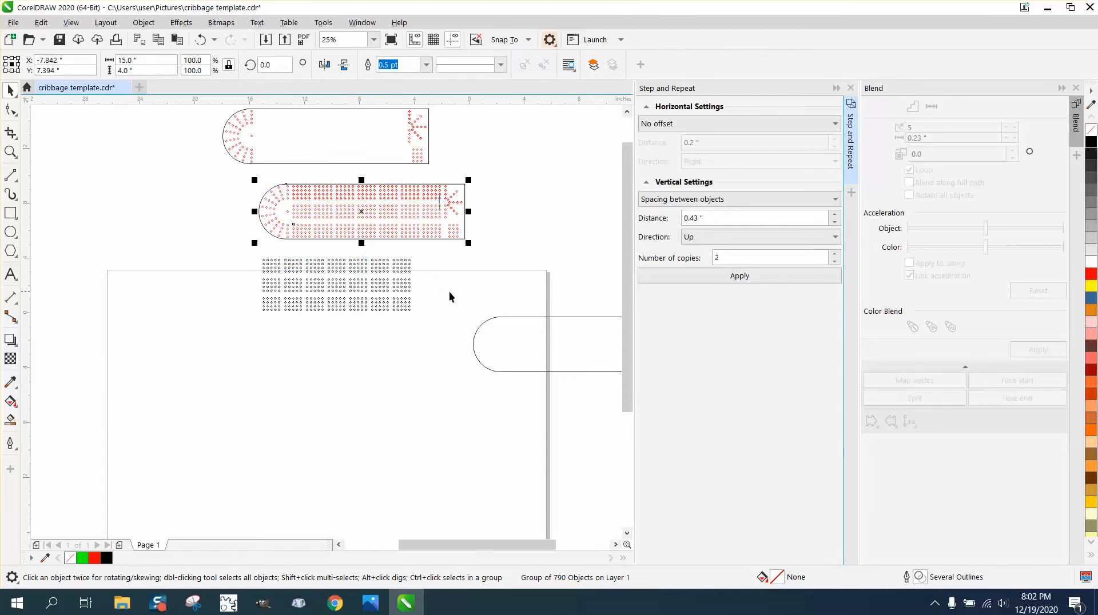
# Centre the empty board outline and the grouped black circles on the page so the holes sit inside the outline
pyautogui.click(499, 315)
pyautogui.press('p')
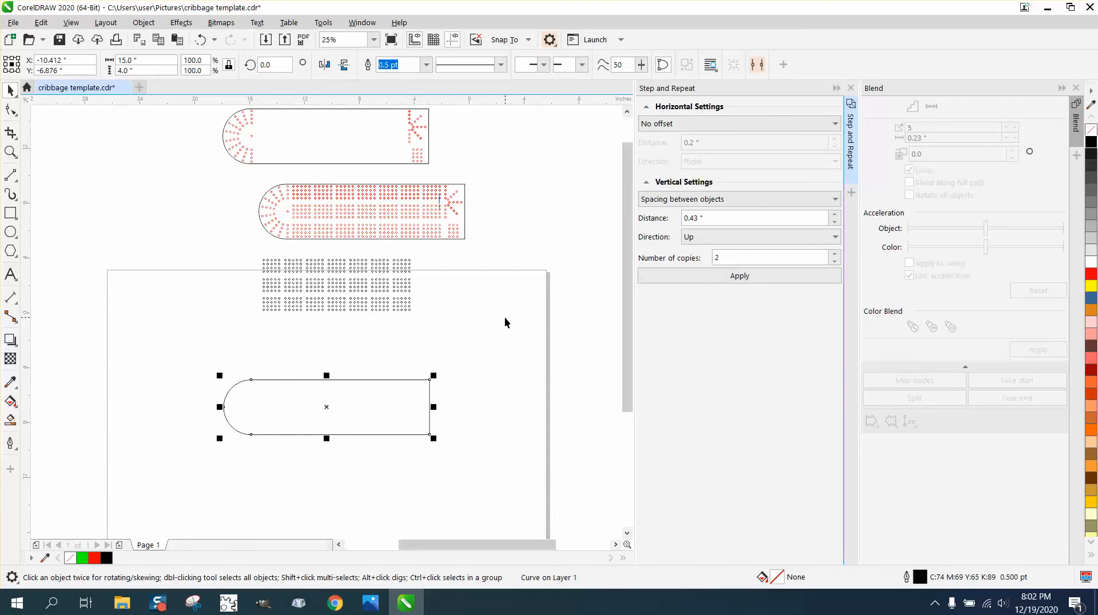
pyautogui.moveTo(263, 254); pyautogui.dragTo(438, 334)
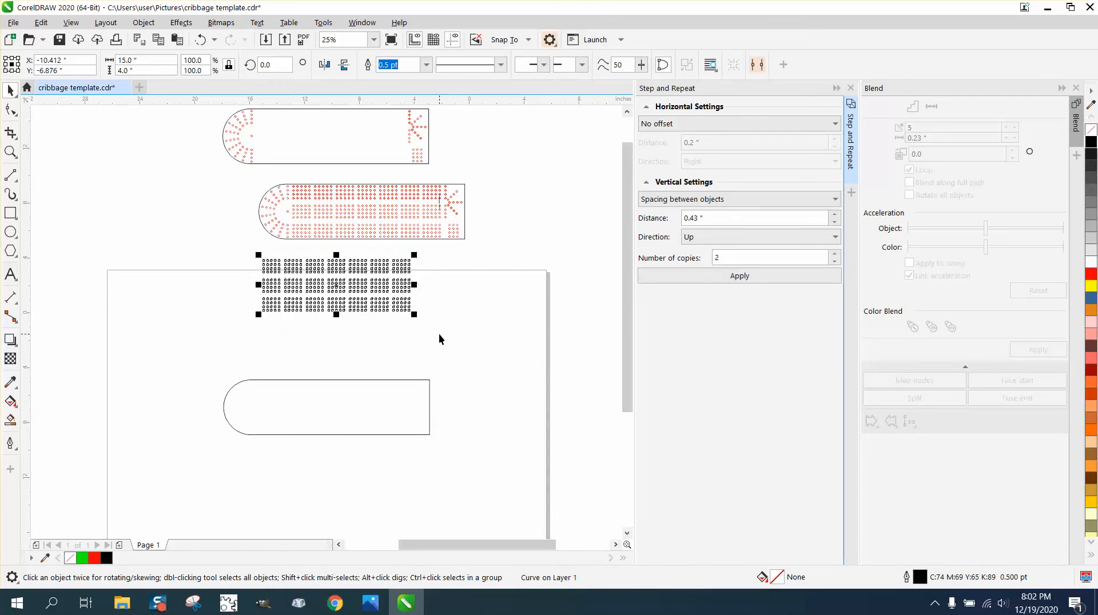
pyautogui.press('p')
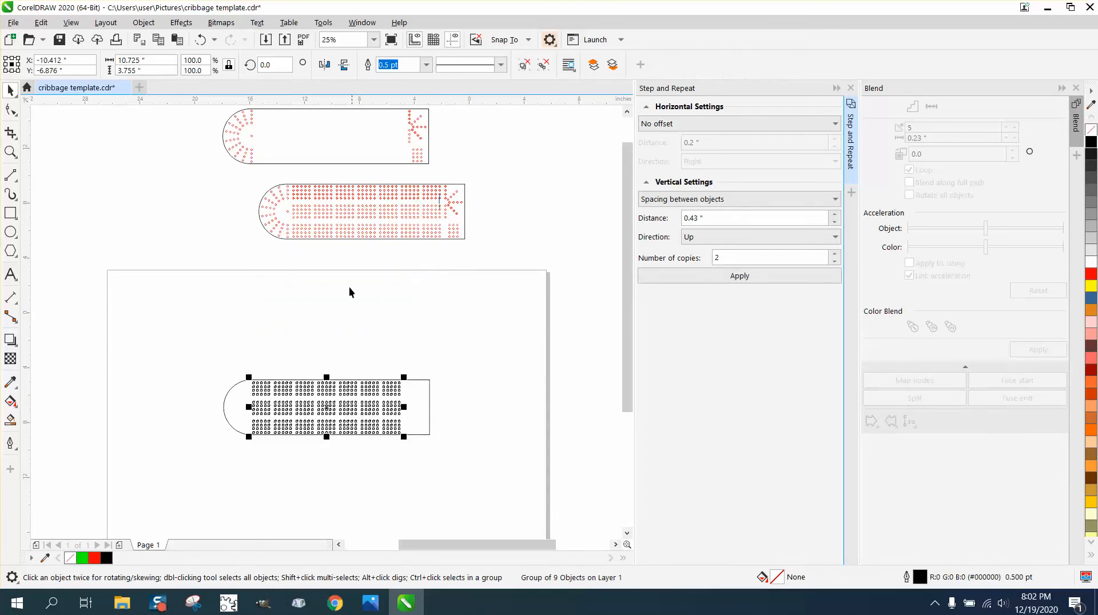
# Dimension the horizontal distance from the red template's straight end to the last column of its full five-hole groups, using a parallel dimension
pyautogui.click(11, 152)
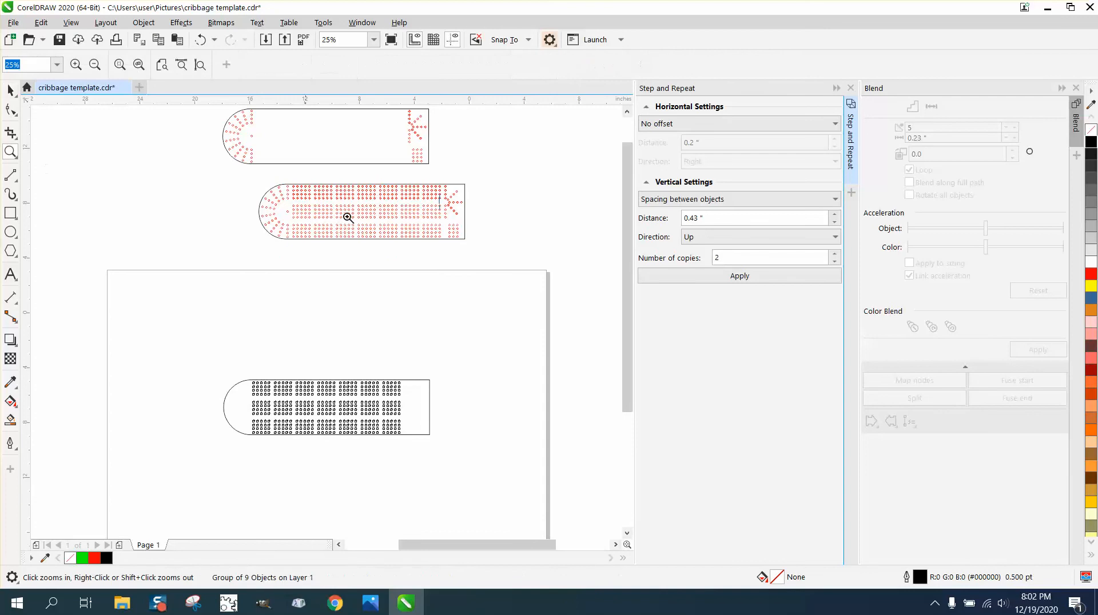
pyautogui.moveTo(398, 184); pyautogui.dragTo(547, 267)
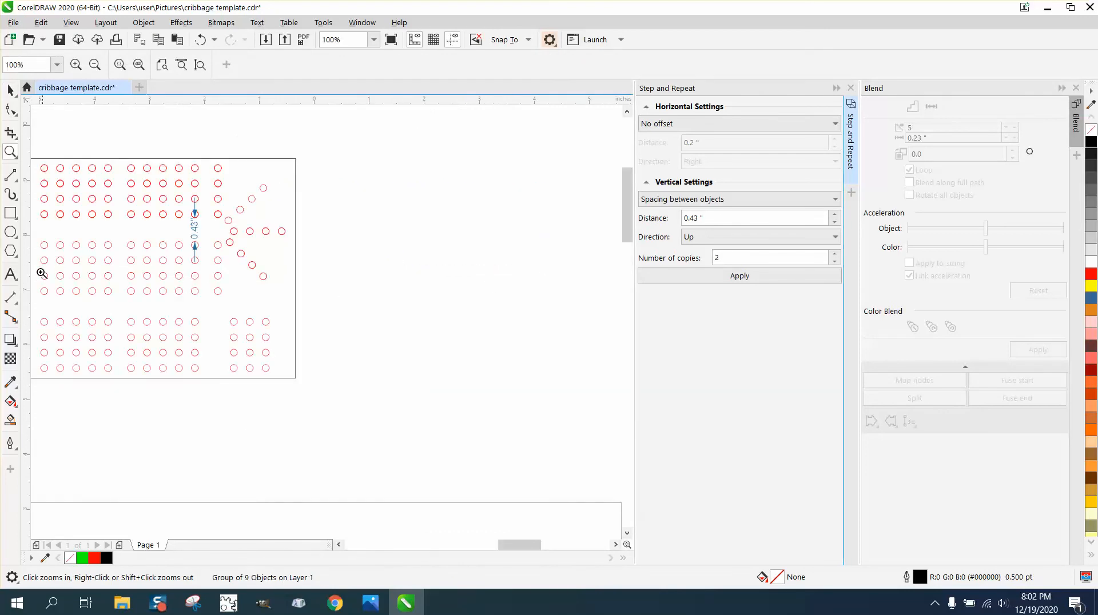
pyautogui.click(18, 302)
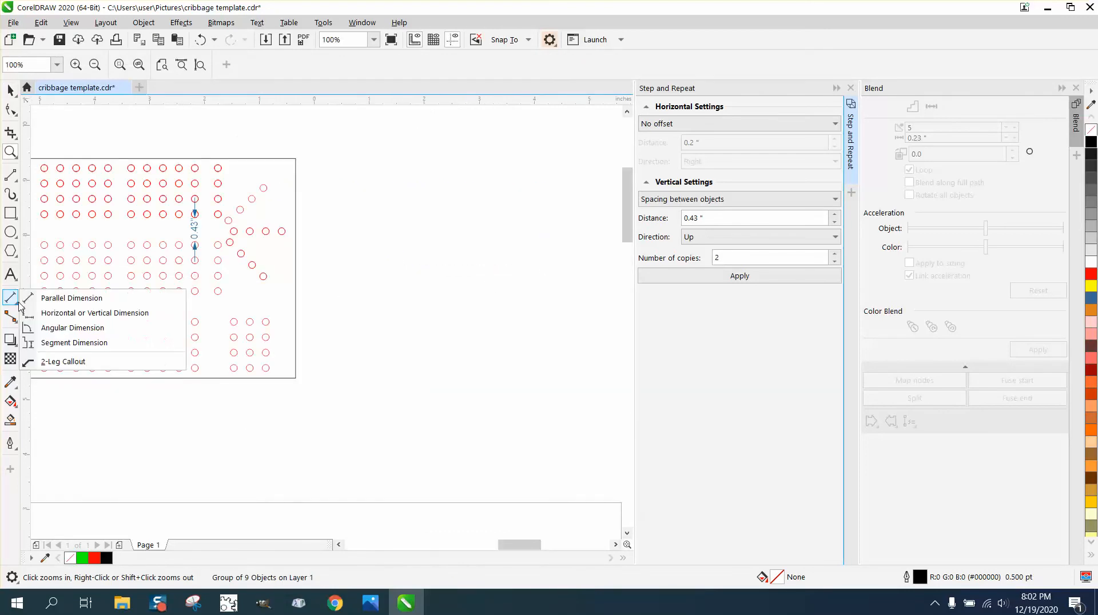
pyautogui.click(54, 298)
pyautogui.moveTo(291, 170); pyautogui.dragTo(197, 165)
pyautogui.click(201, 144)
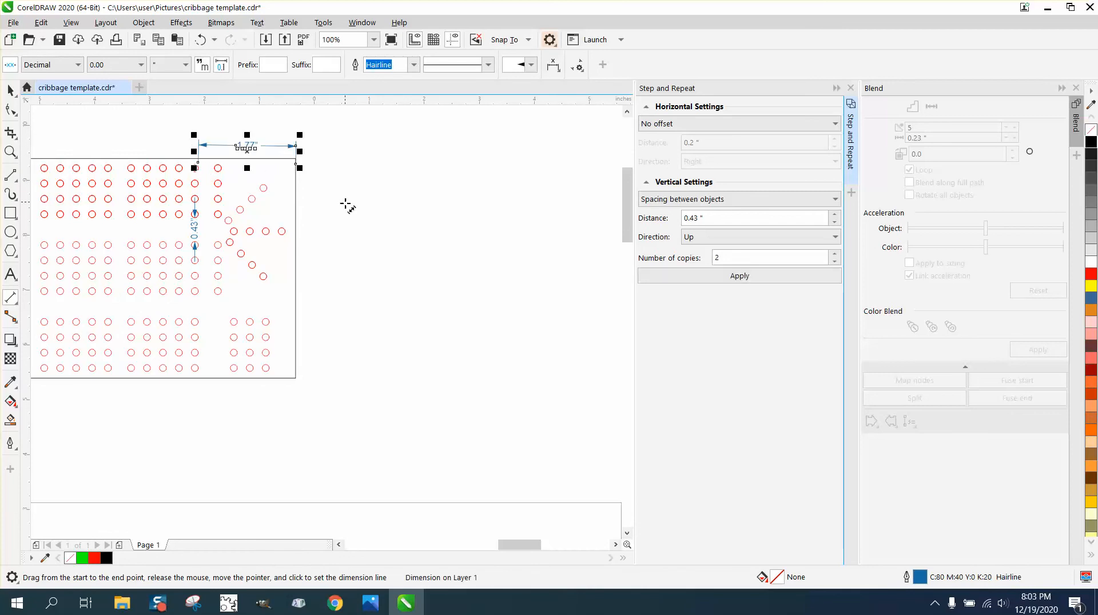
pyautogui.click(10, 90)
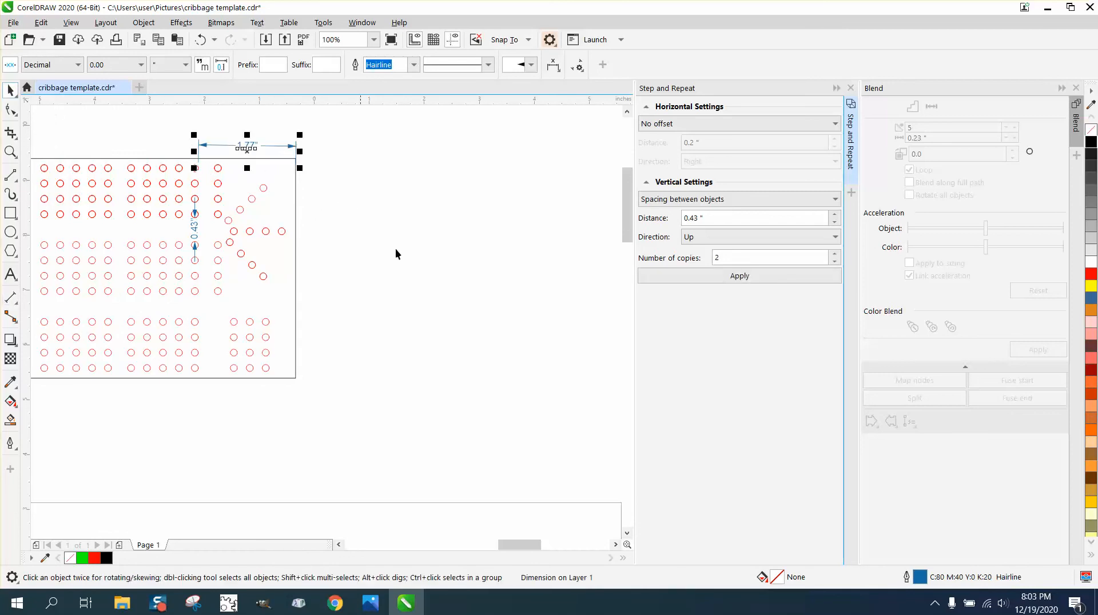
# Try to move the grouped black circles right by hand against the straight end of the board outline
pyautogui.scroll(-3, 470, 333)
pyautogui.click(10, 151)
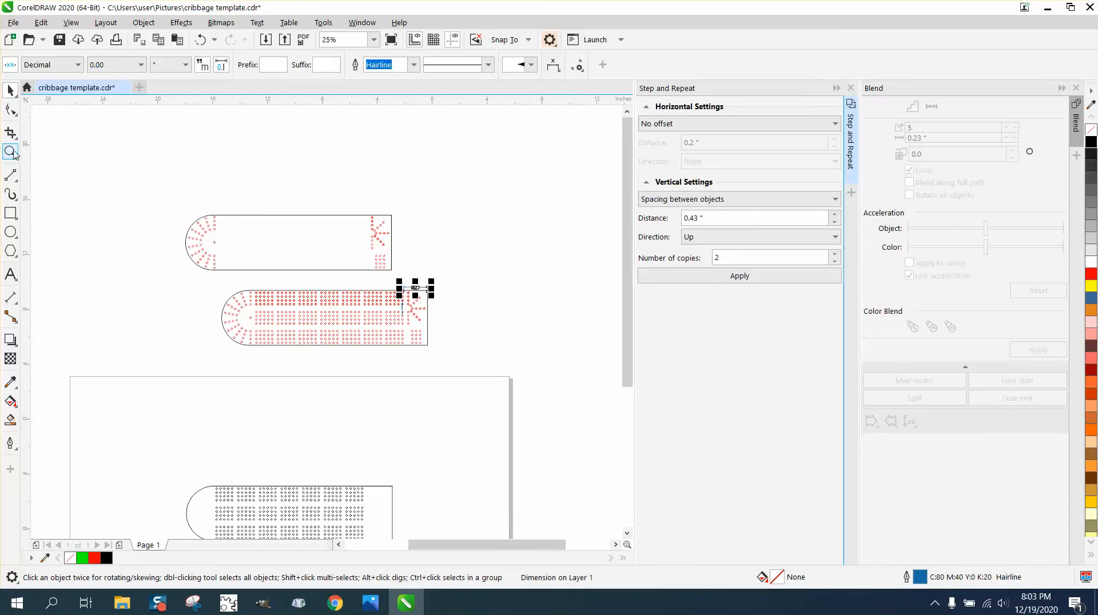
pyautogui.rightClick(234, 354)
pyautogui.moveTo(208, 405); pyautogui.dragTo(333, 467)
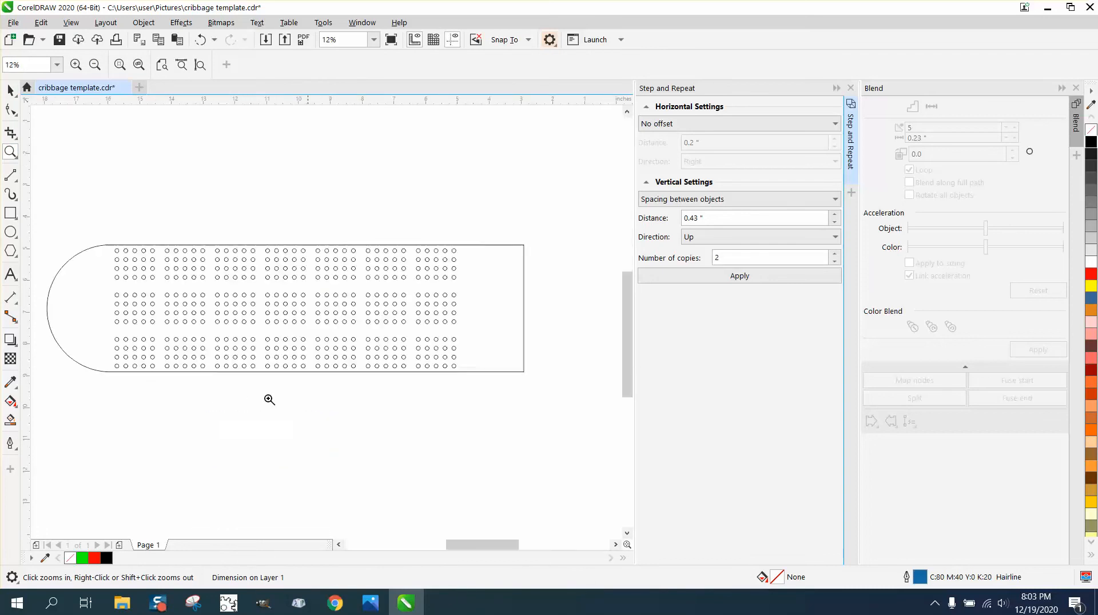
pyautogui.click(10, 90)
pyautogui.moveTo(93, 229); pyautogui.dragTo(478, 387)
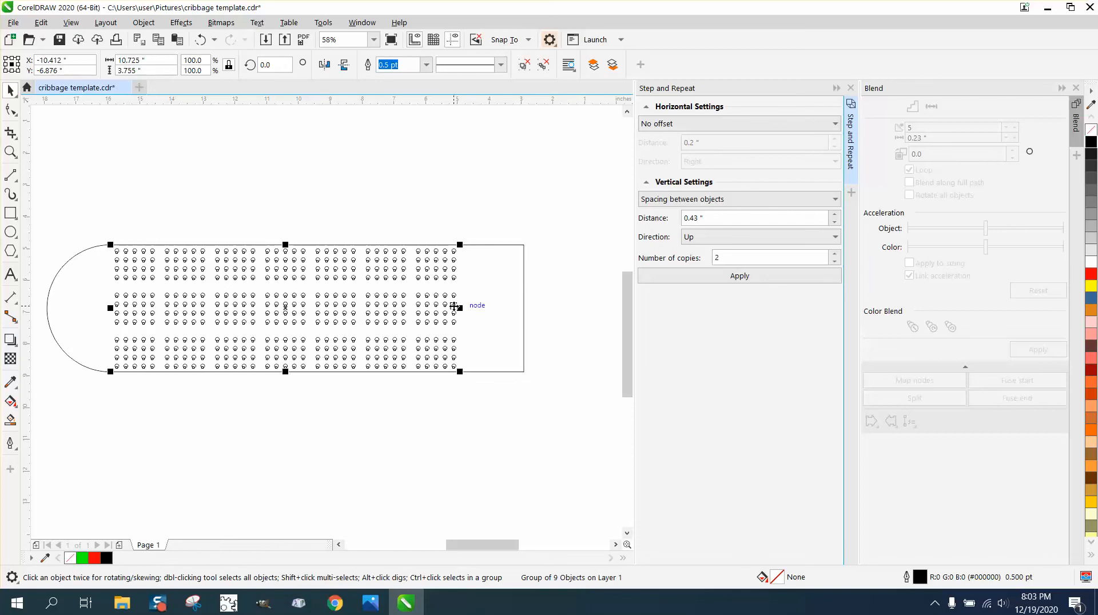
pyautogui.moveTo(453, 309); pyautogui.dragTo(522, 311)
pyautogui.click(15, 150)
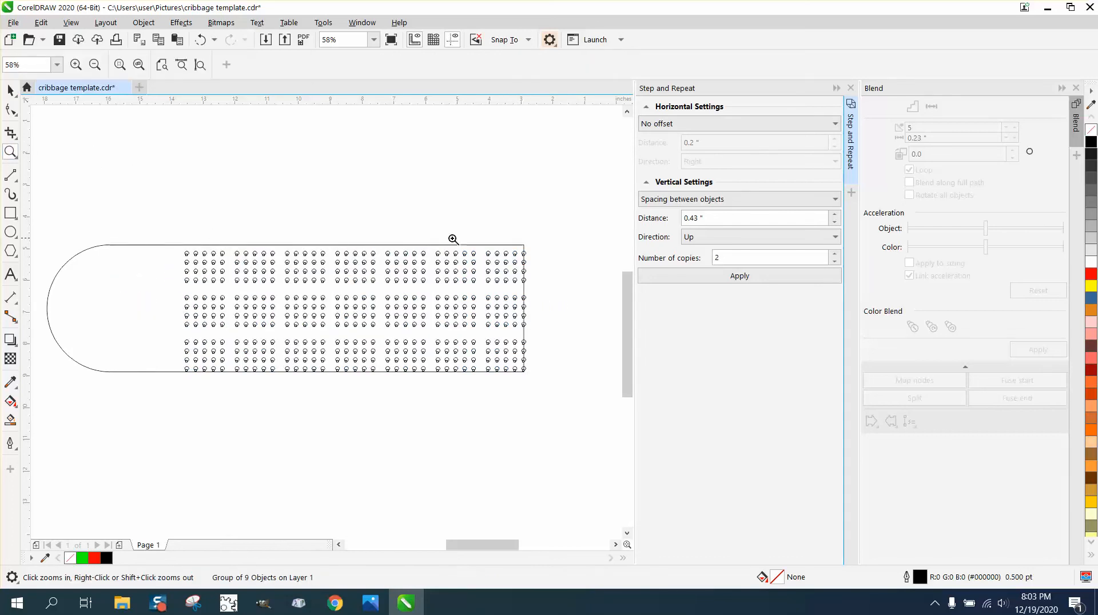
pyautogui.moveTo(483, 234); pyautogui.dragTo(554, 293)
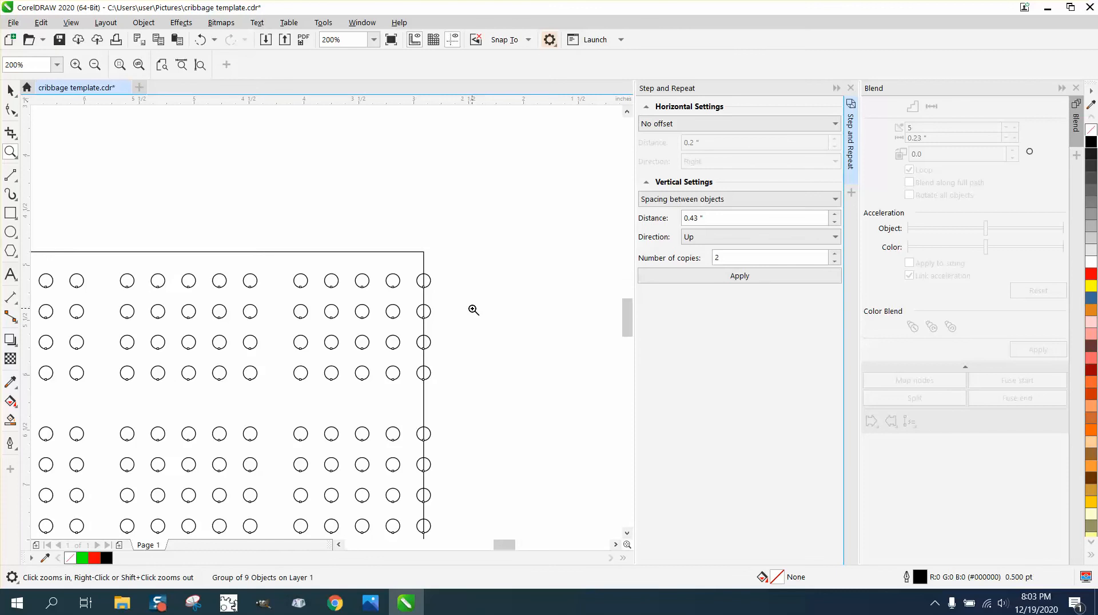
pyautogui.rightClick(474, 310)
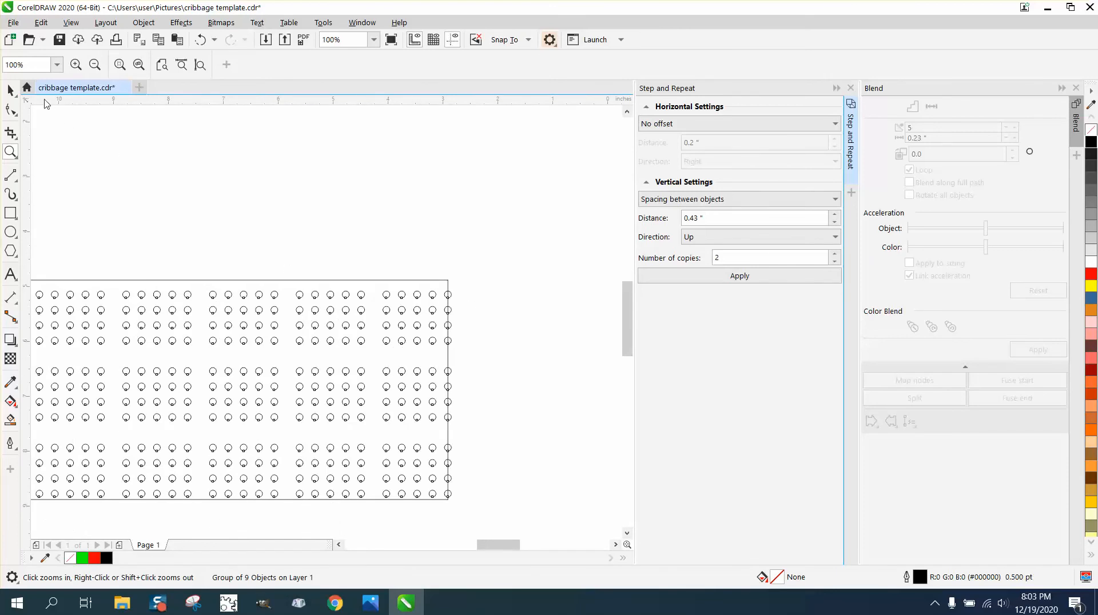
pyautogui.click(8, 90)
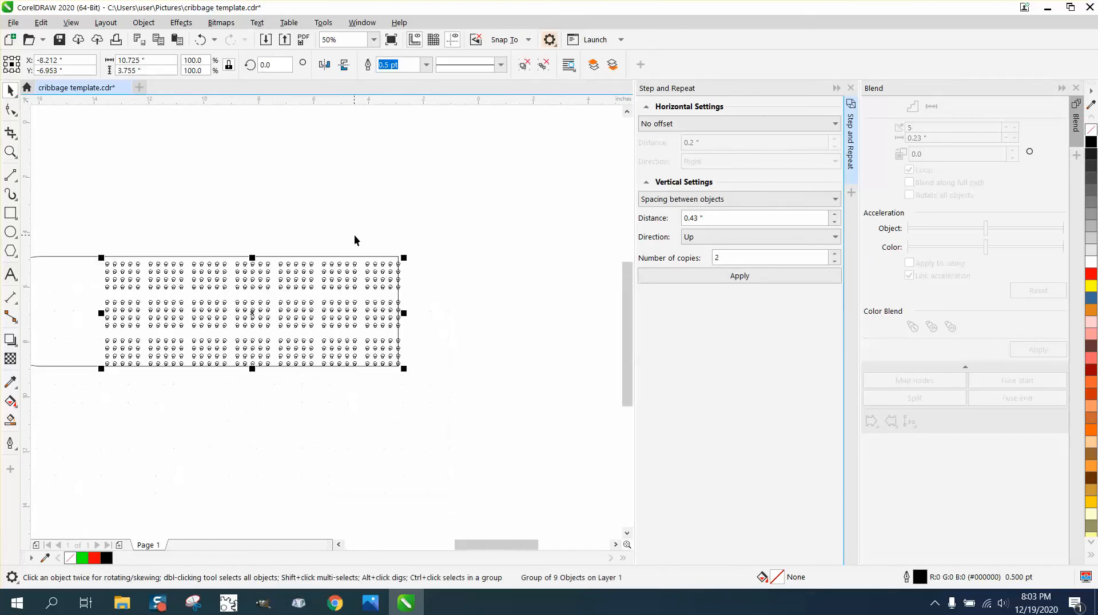
pyautogui.scroll(-2, 343, 268)
pyautogui.moveTo(186, 270); pyautogui.dragTo(543, 388)
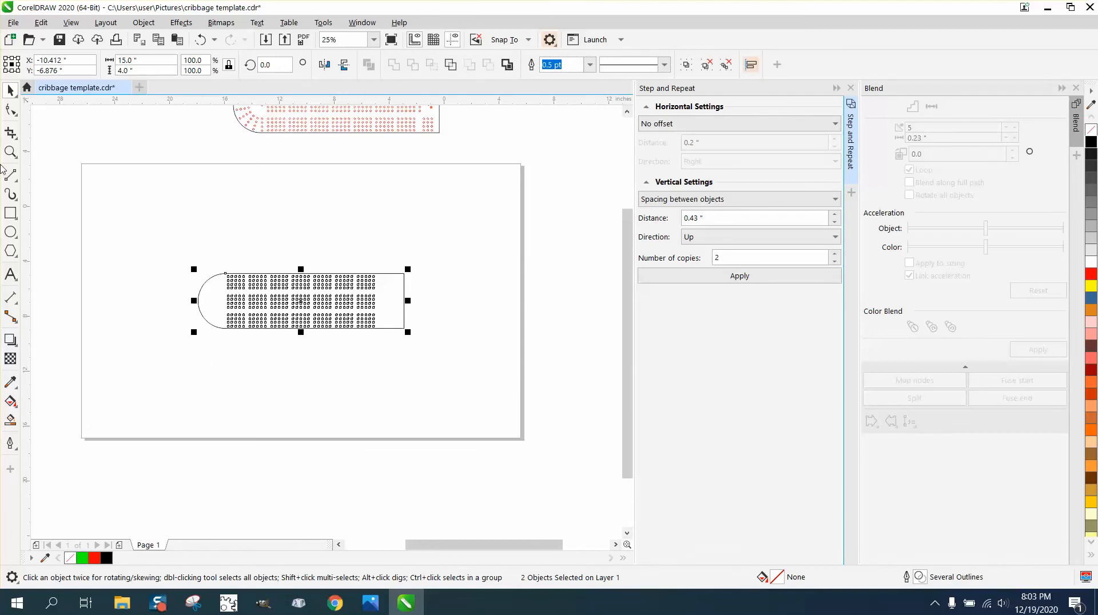
# Change the nudge distance and nudge the grouped black circles right towards the straight end of the outline
pyautogui.click(11, 152)
pyautogui.moveTo(222, 273); pyautogui.dragTo(397, 370)
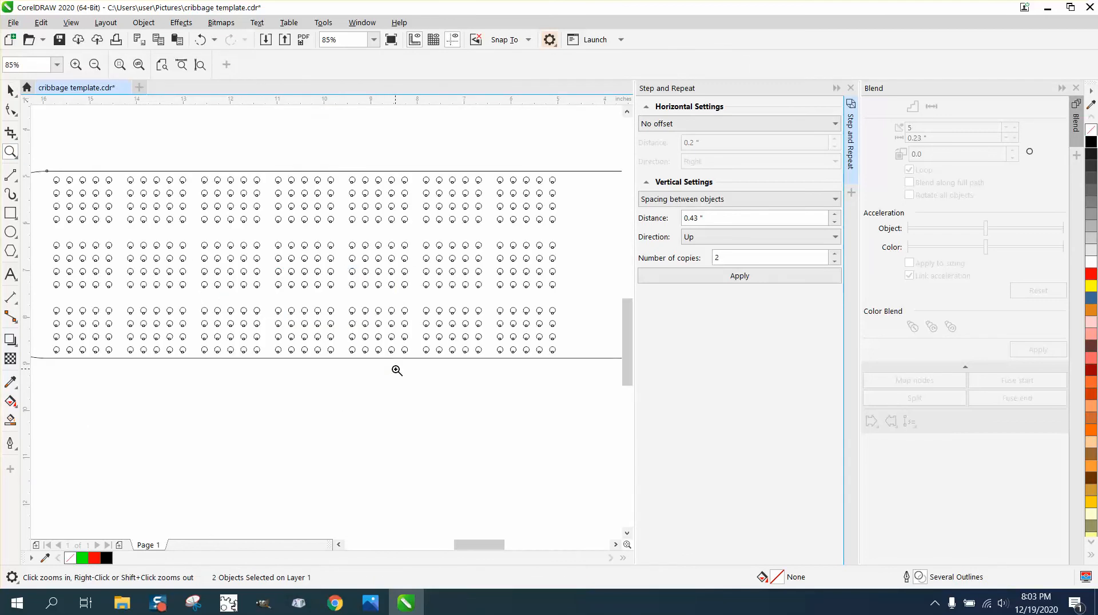
pyautogui.click(10, 89)
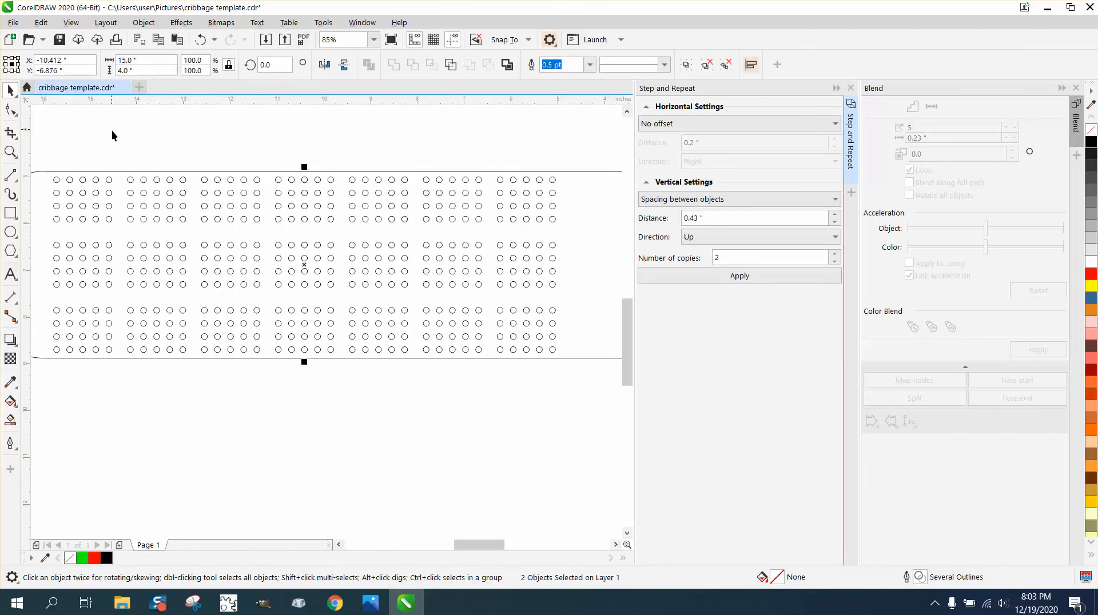
pyautogui.click(338, 140)
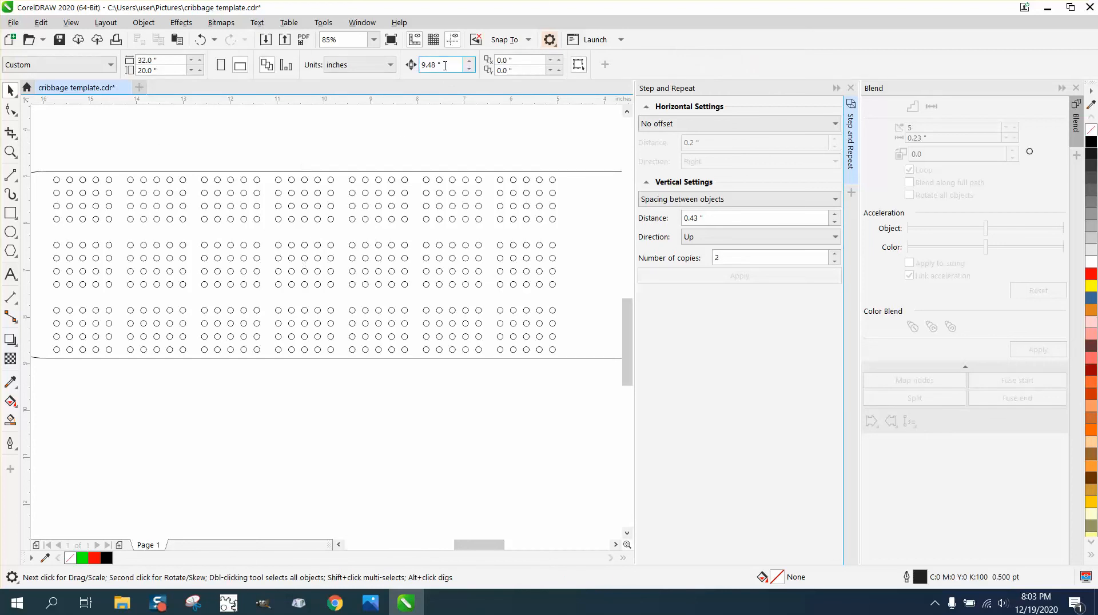
pyautogui.moveTo(446, 66); pyautogui.dragTo(411, 69)
pyautogui.write('.0')
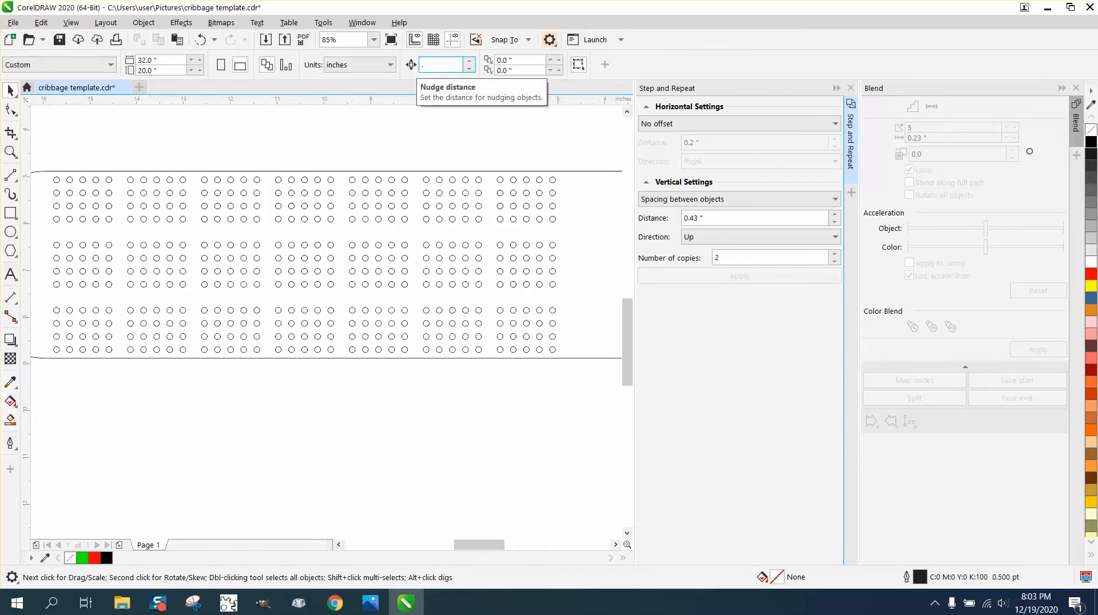
pyautogui.scroll(-2, 394, 136)
pyautogui.click(456, 203)
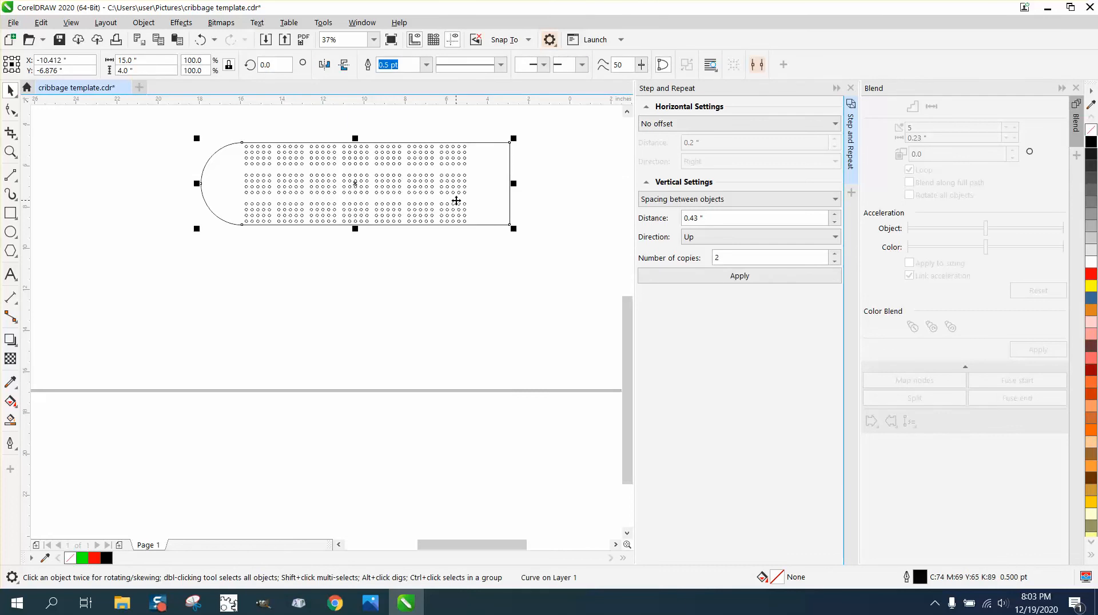
pyautogui.moveTo(235, 129); pyautogui.dragTo(480, 238)
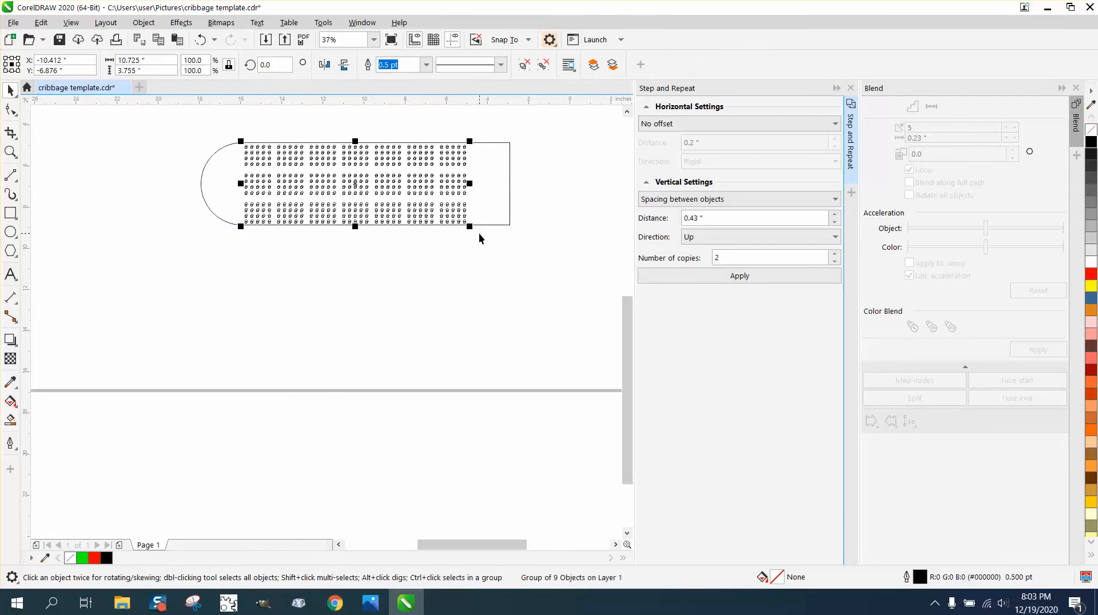
pyautogui.press('Right')
pyautogui.press('Right')
pyautogui.press('Right')
pyautogui.press('Right')
pyautogui.press('Right')
pyautogui.press('Right')
pyautogui.press('Right')
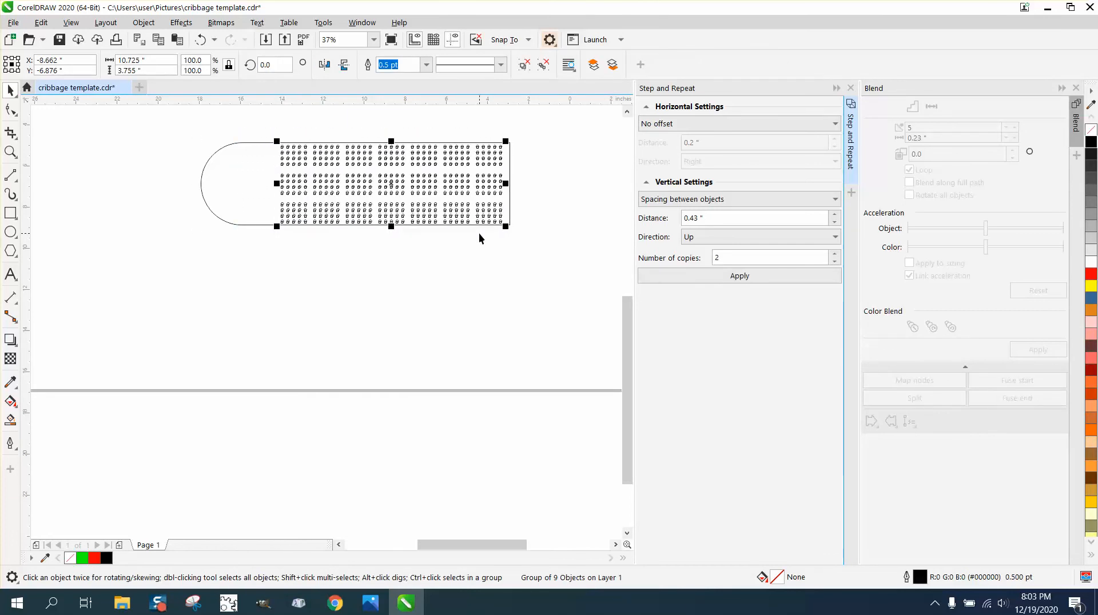
# Set the nudge distance to 0.01 inch and fine-adjust the grouped circles until their last column touches the outline's straight end
pyautogui.click(395, 121)
pyautogui.doubleClick(449, 62)
pyautogui.press('BackSpace')
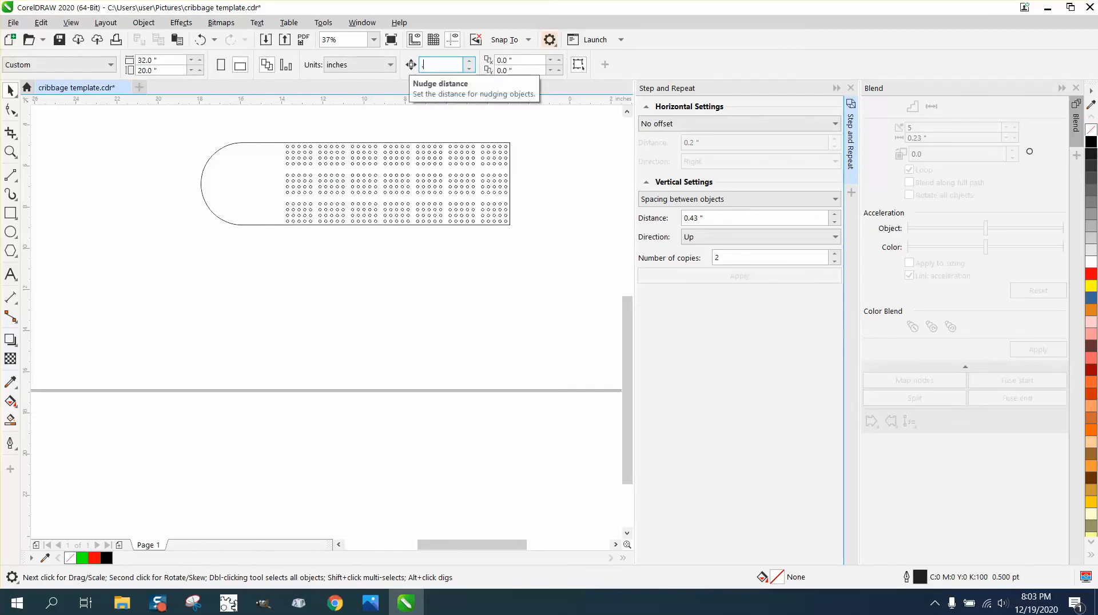
pyautogui.press('z')
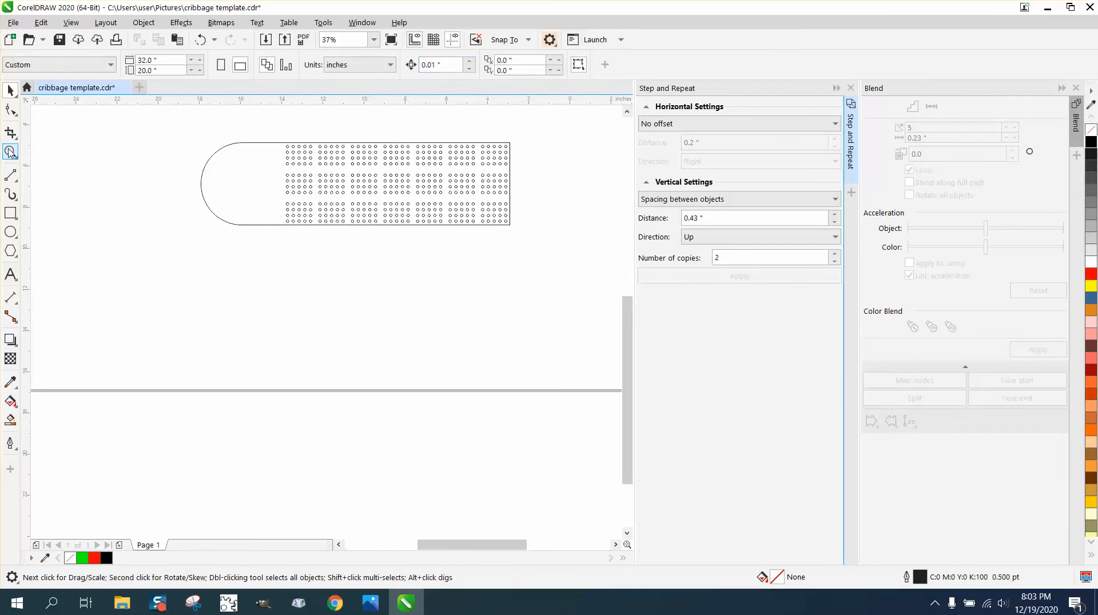
pyautogui.click(537, 221)
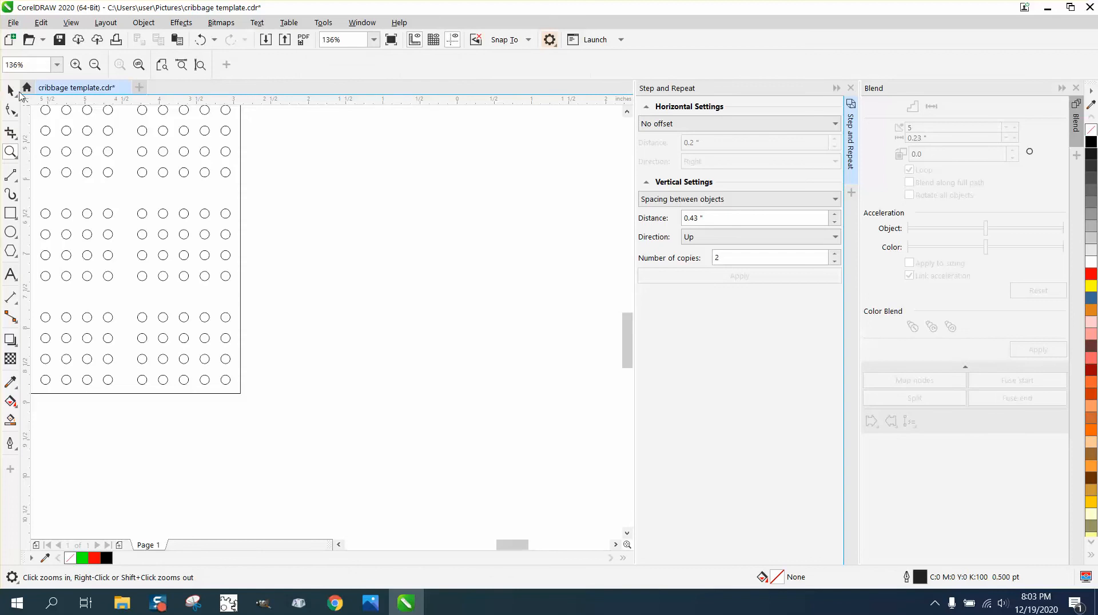
pyautogui.click(8, 87)
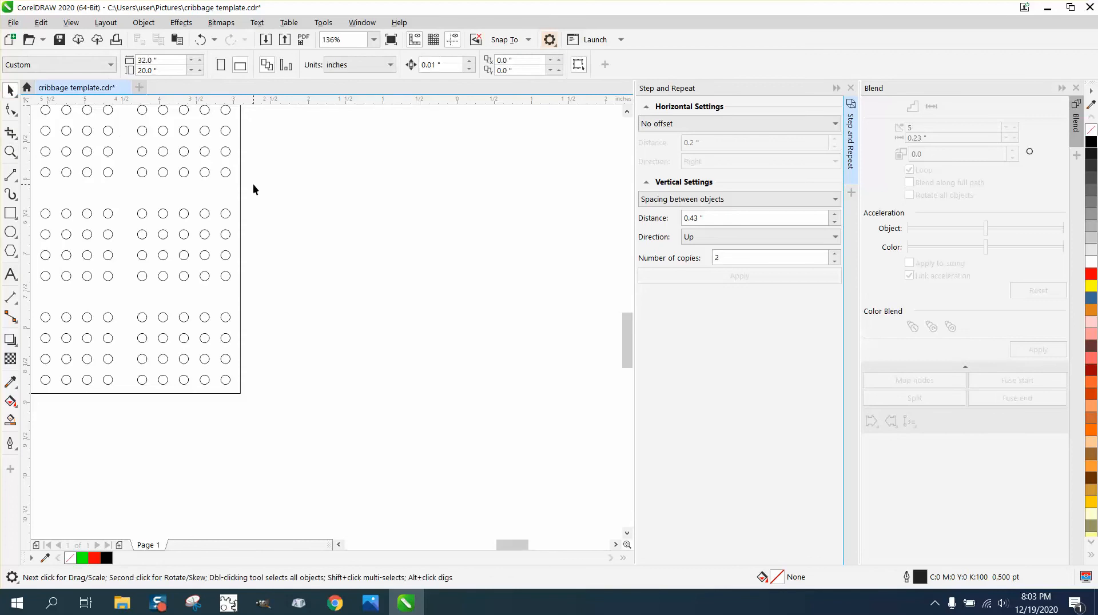
pyautogui.click(226, 171)
pyautogui.moveTo(227, 172); pyautogui.dragTo(231, 172)
pyautogui.scroll(-2, 441, 313)
pyautogui.scroll(-4, 440, 313)
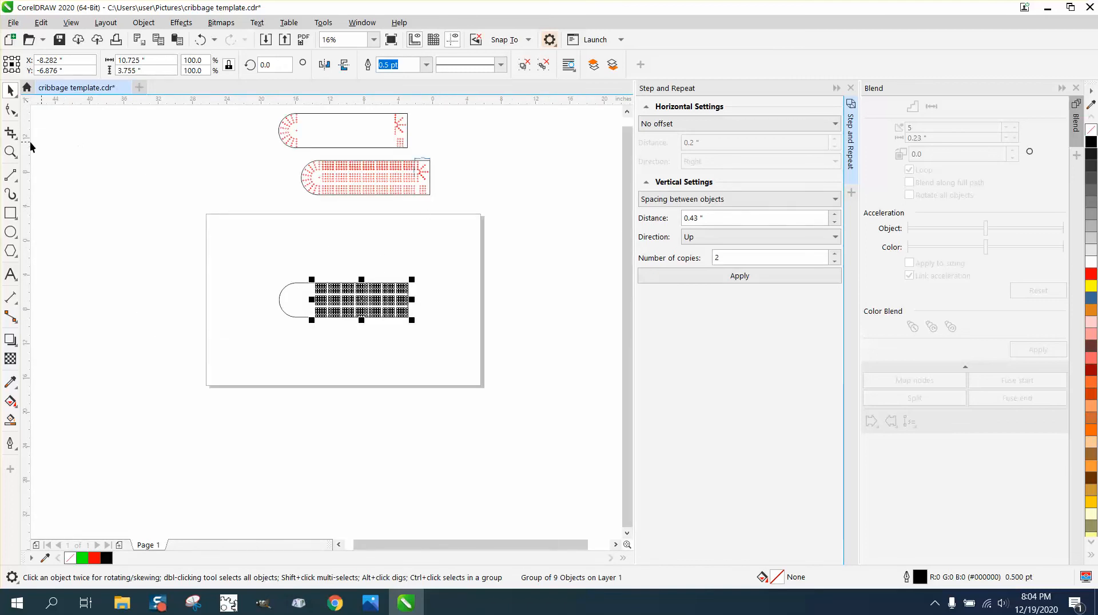
# Set the nudge distance to 1.77 inches and nudge the grouped circles left once from the outline's straight end
pyautogui.click(10, 152)
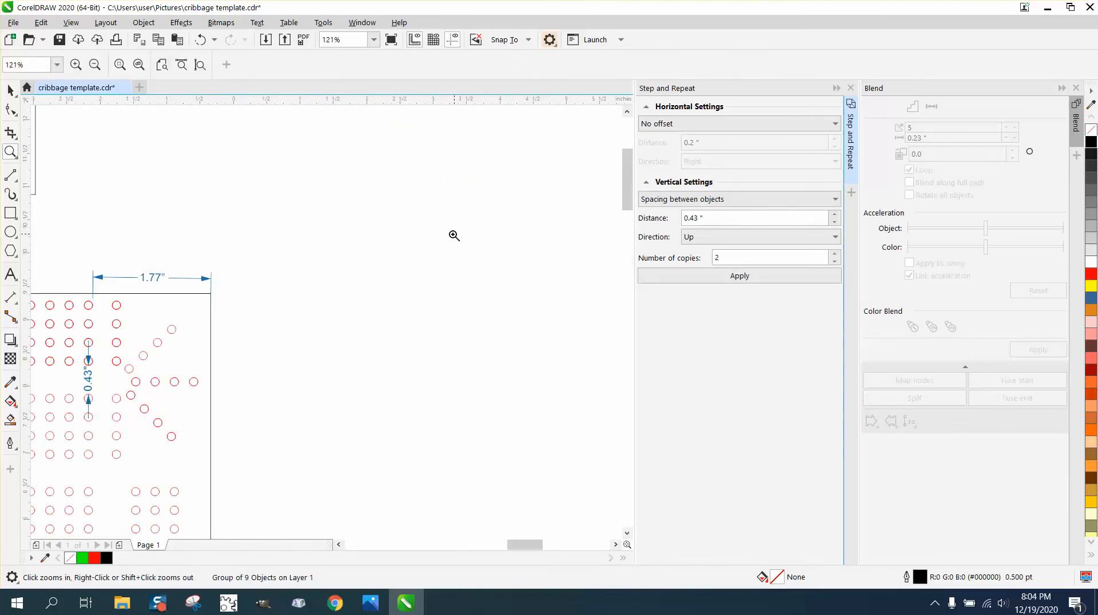
pyautogui.rightClick(437, 235)
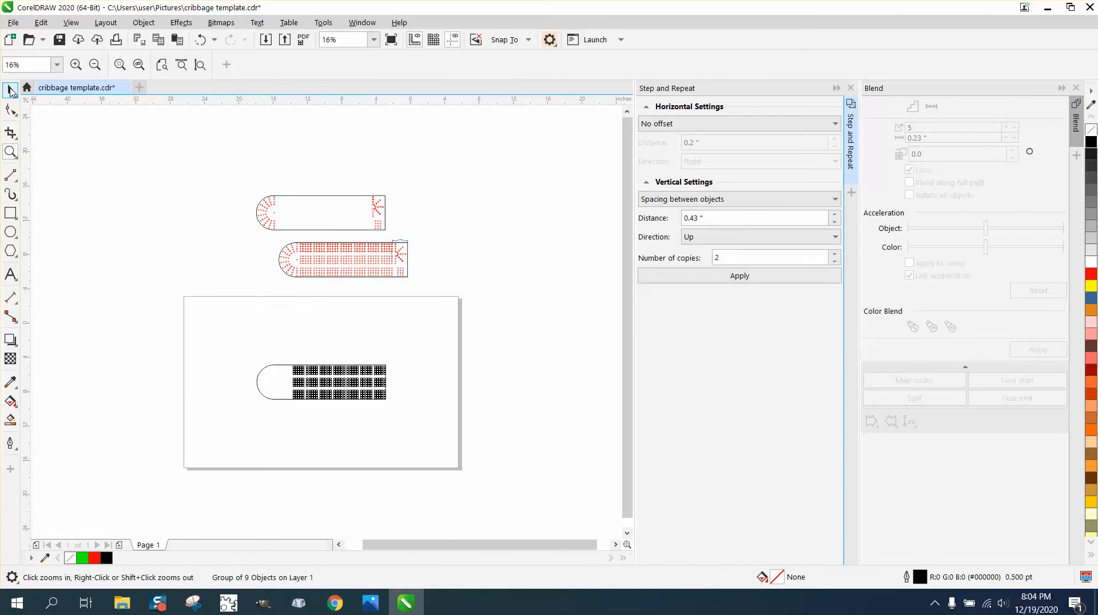
pyautogui.click(10, 90)
pyautogui.click(138, 136)
pyautogui.moveTo(284, 335); pyautogui.dragTo(375, 396)
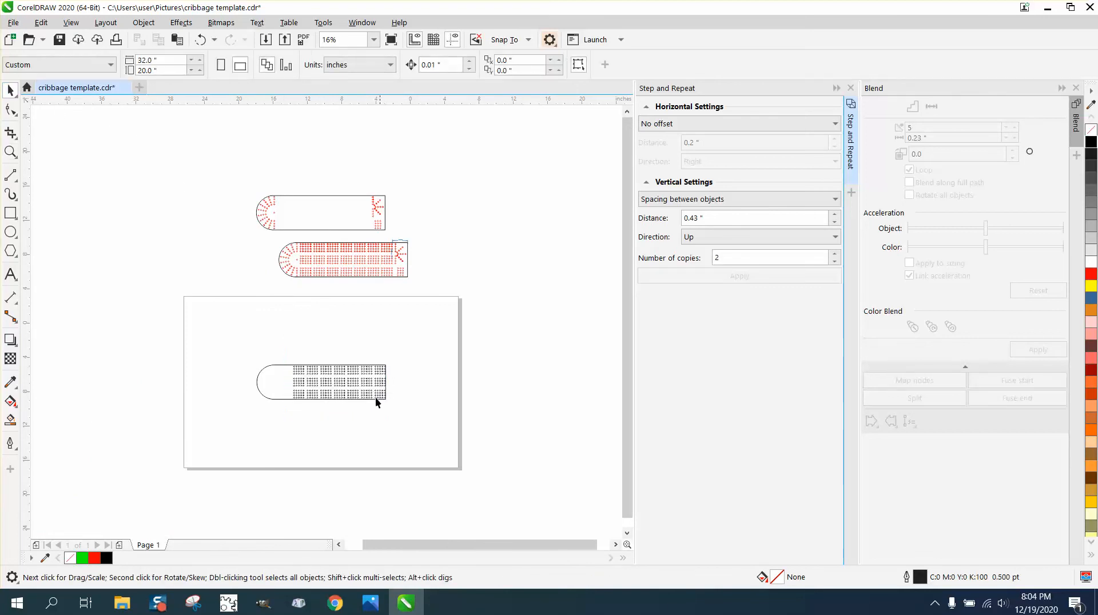
pyautogui.tripleClick(435, 65)
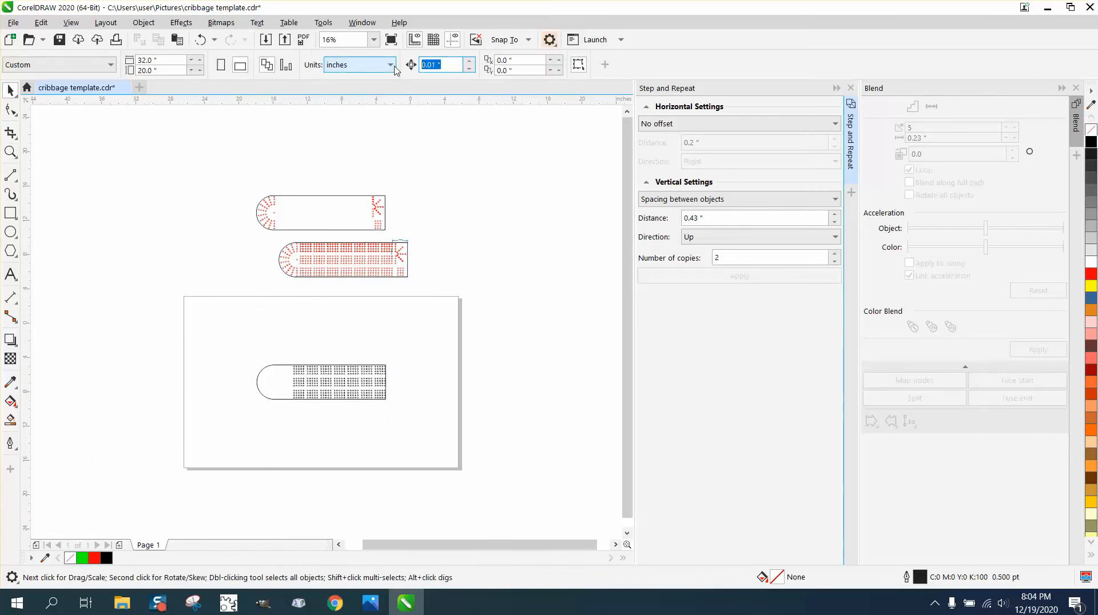
pyautogui.write('1.77')
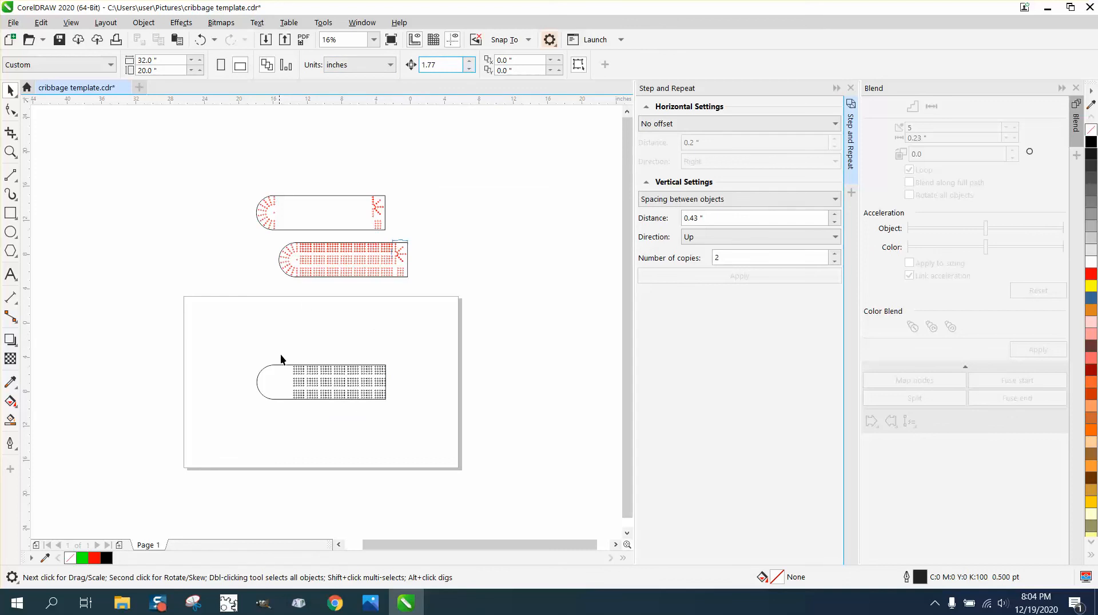
pyautogui.moveTo(280, 354); pyautogui.dragTo(413, 435)
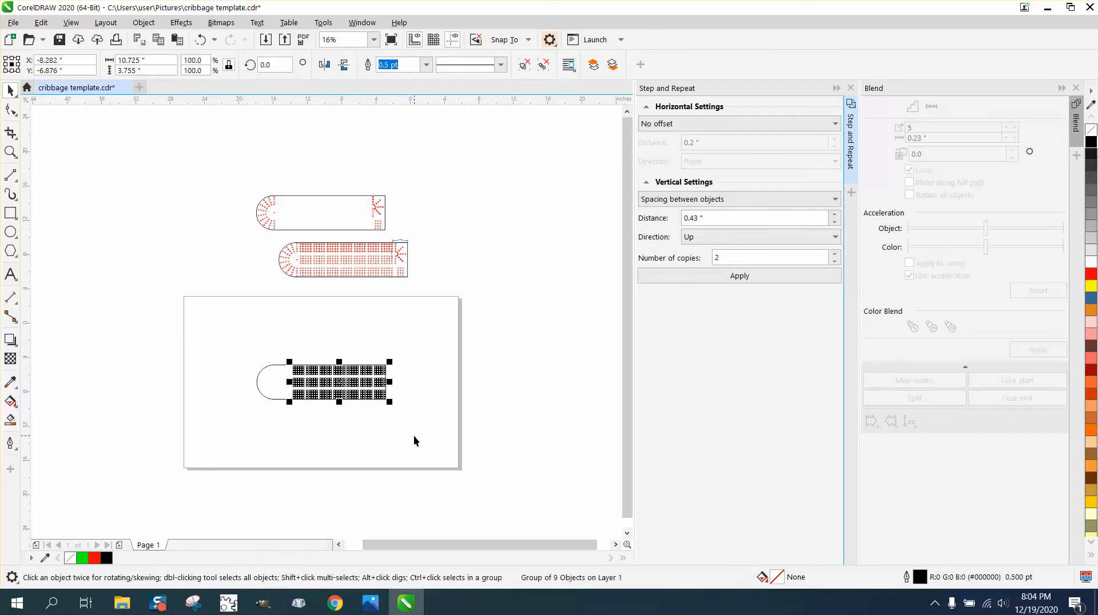
pyautogui.press('Left')
pyautogui.press('Right')
pyautogui.press('Left')
pyautogui.click(413, 385)
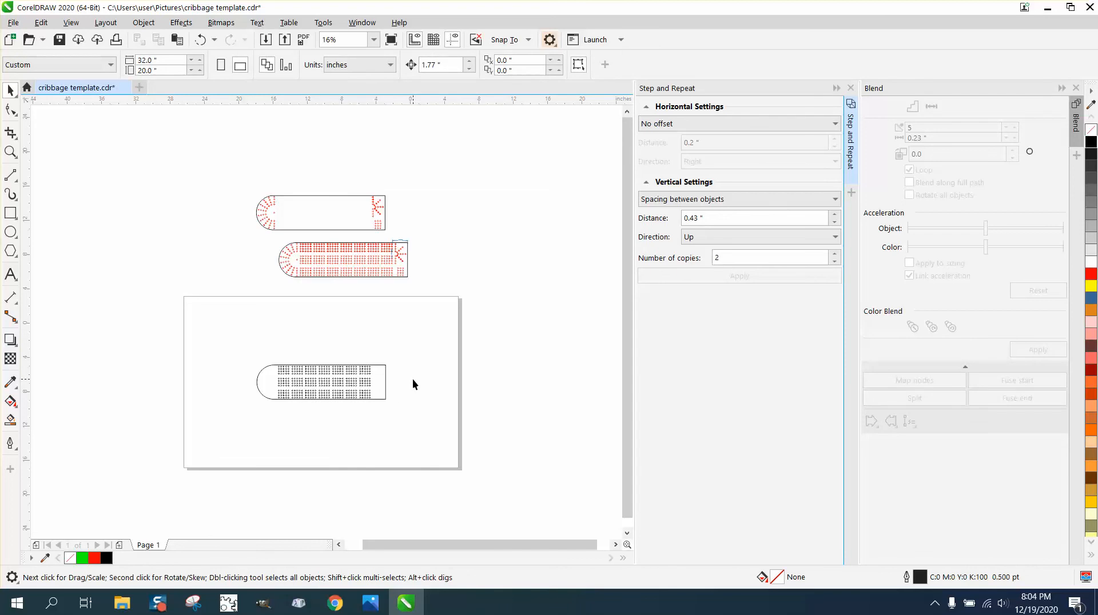
# Compare the hole layout in the new outline with the hole pattern at the template's rounded end
pyautogui.click(11, 151)
pyautogui.moveTo(231, 349); pyautogui.dragTo(466, 429)
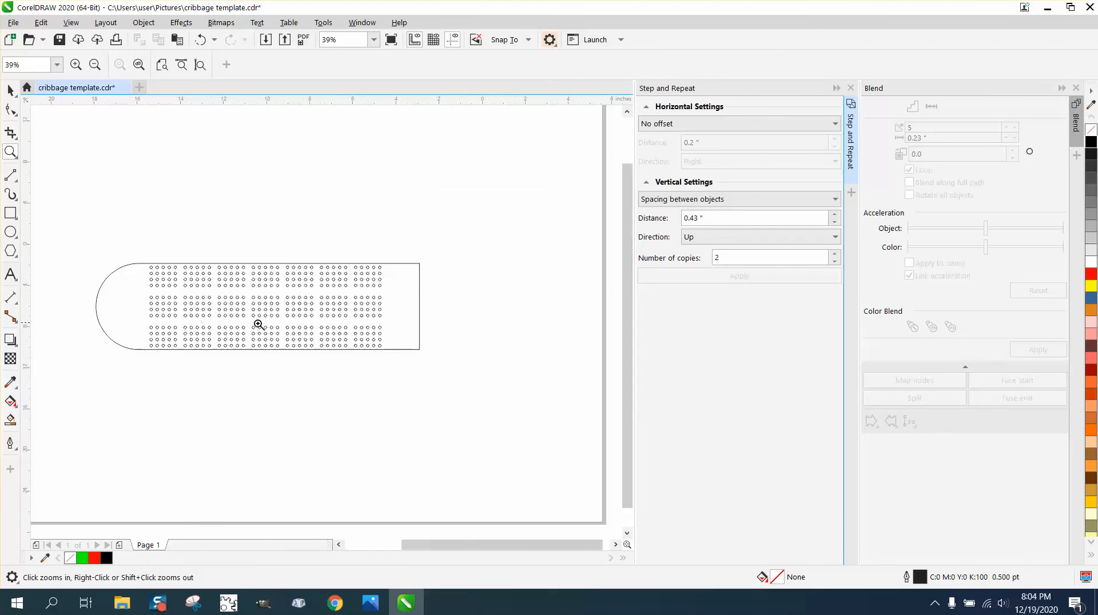
pyautogui.rightClick(257, 321)
pyautogui.moveTo(223, 140); pyautogui.dragTo(246, 197)
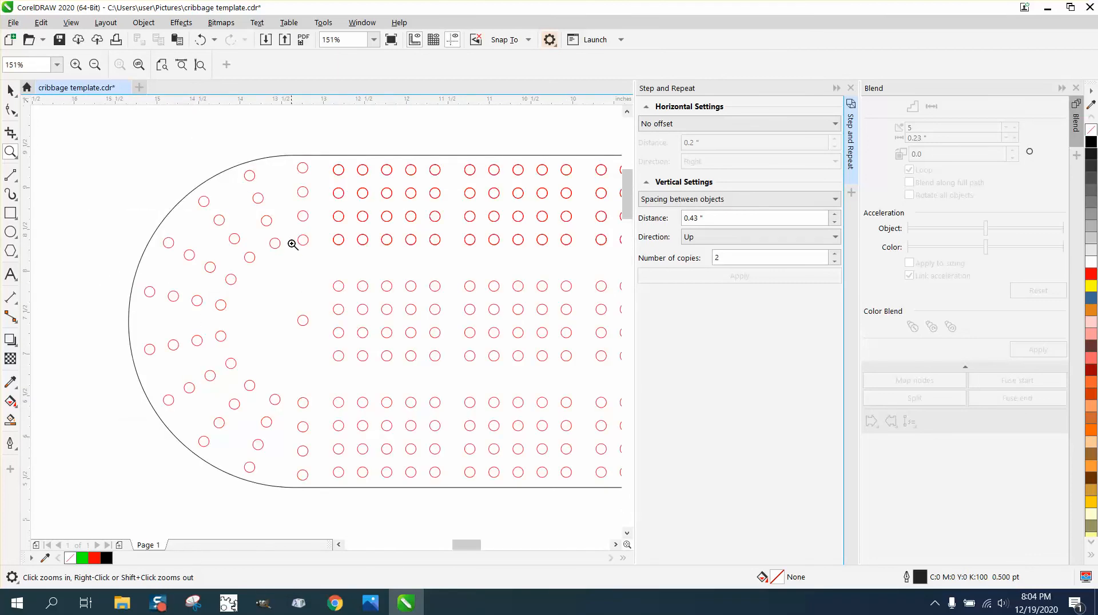
pyautogui.scroll(-8, 321, 312)
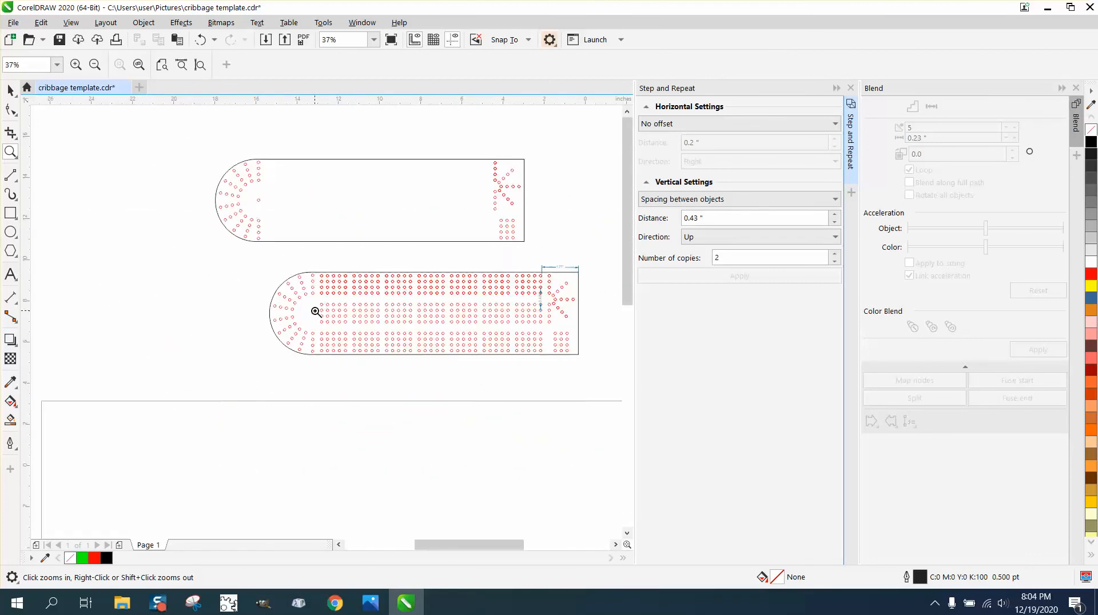
pyautogui.moveTo(285, 368); pyautogui.dragTo(386, 411)
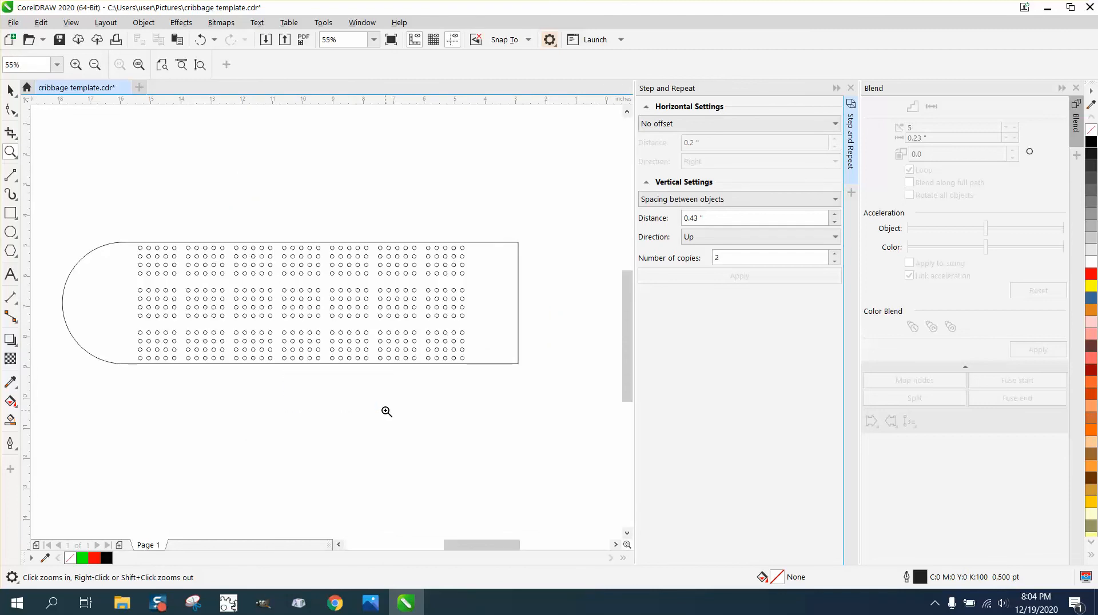